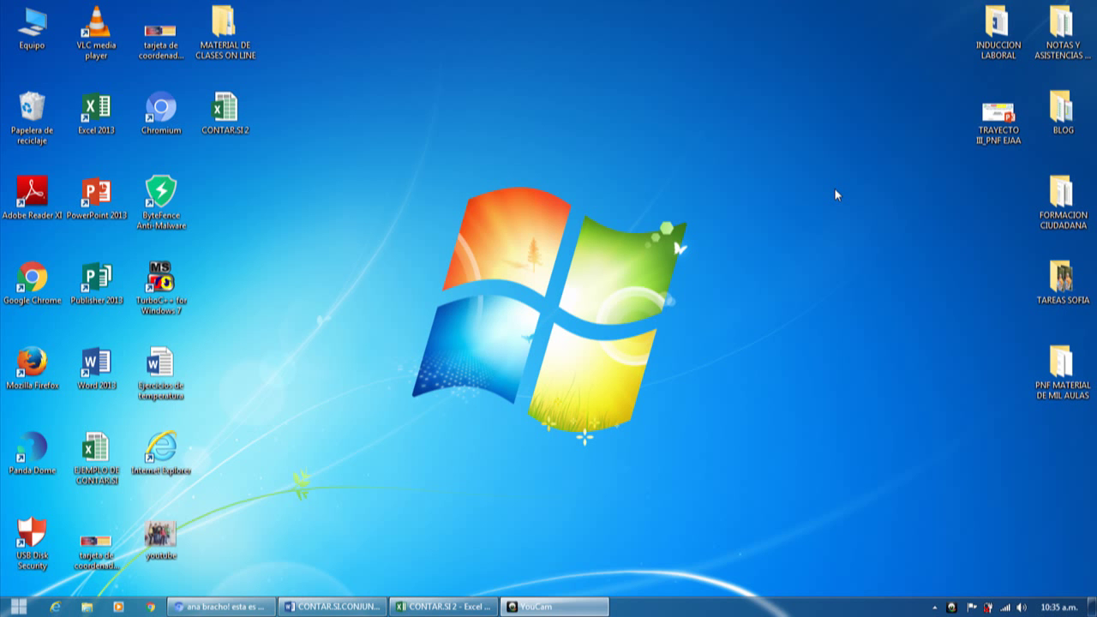
# Switch to the CONTAR.SI.CONJUNTO 2 document in Word and copy the whole VENTAS POR MES table
pyautogui.click(329, 606)
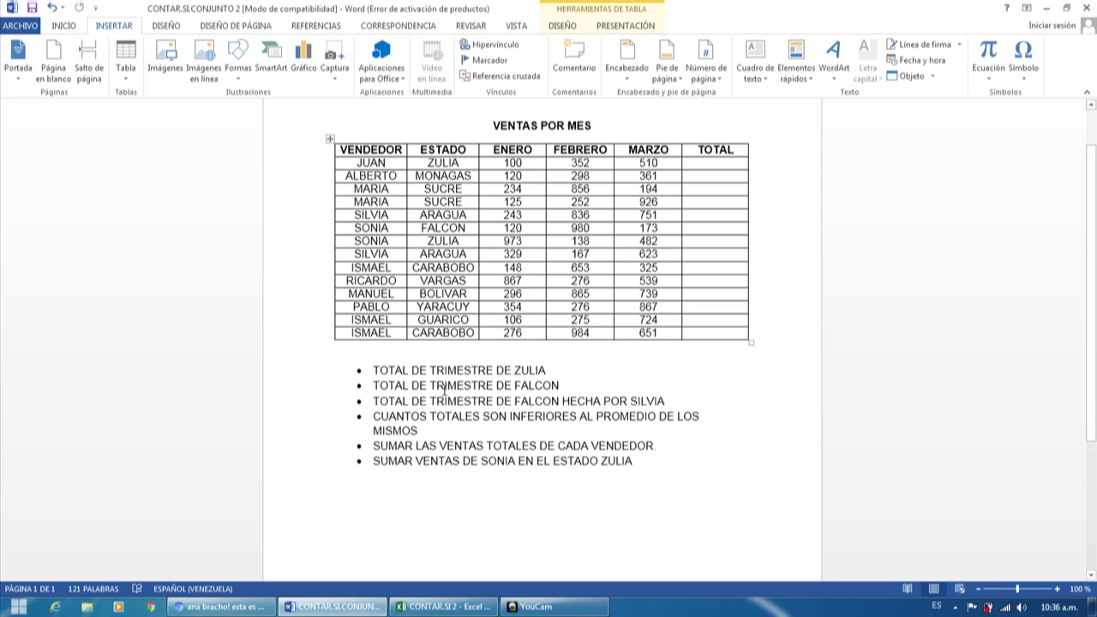
pyautogui.click(330, 140)
pyautogui.rightClick(332, 140)
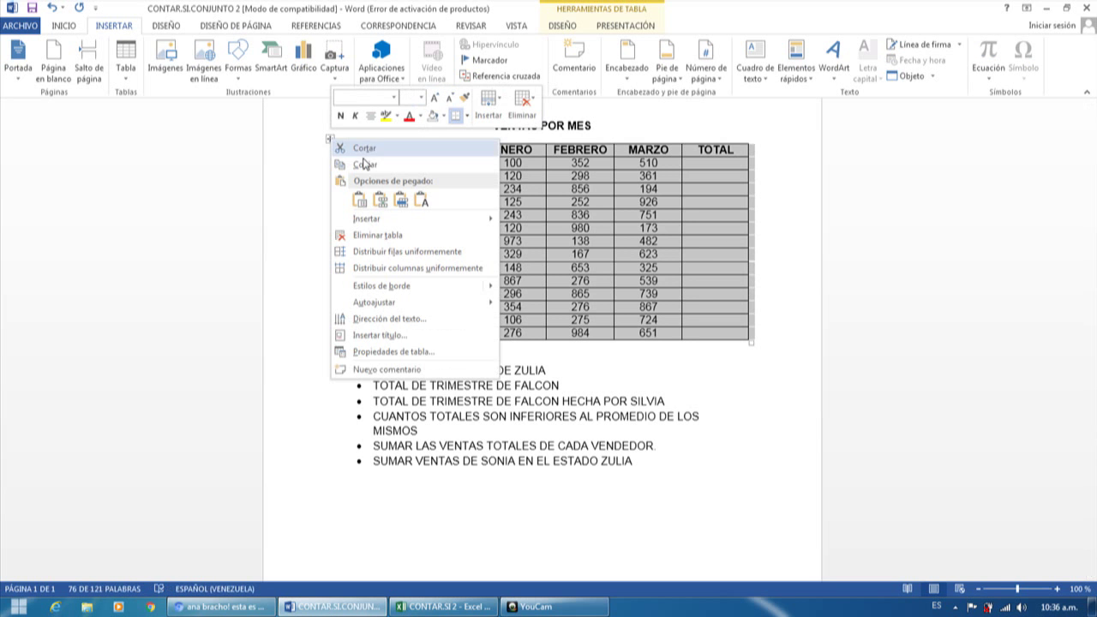
pyautogui.click(364, 164)
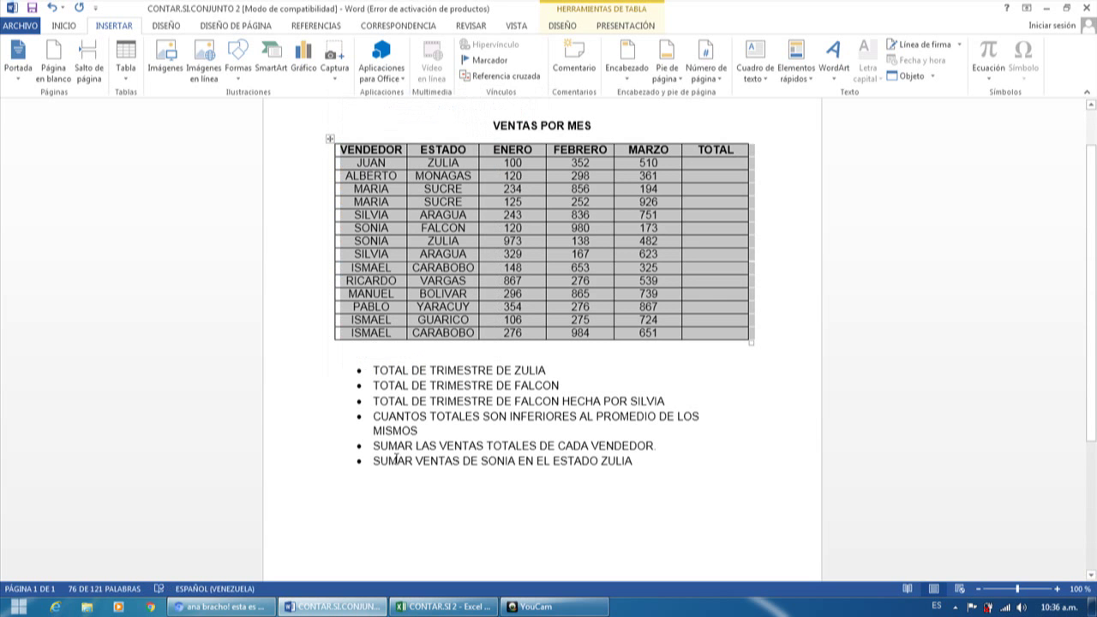
# Switch to the CONTAR.SI 2 workbook in Excel and sum the first seller's January to March sales in H4 with =SUMA(E4:G4)
pyautogui.click(441, 608)
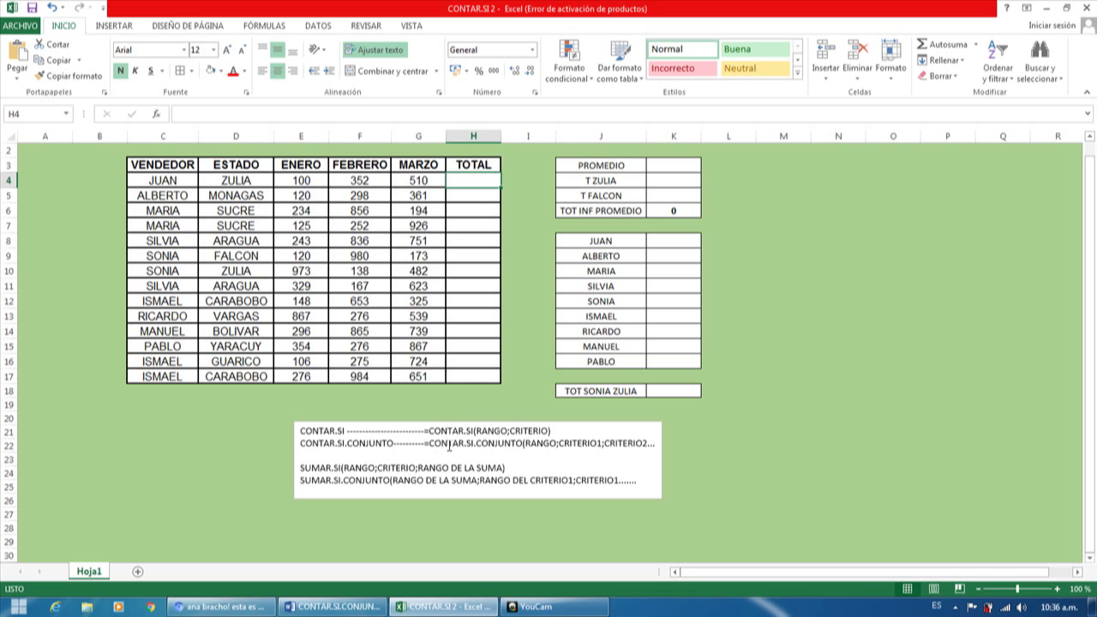
pyautogui.click(470, 195)
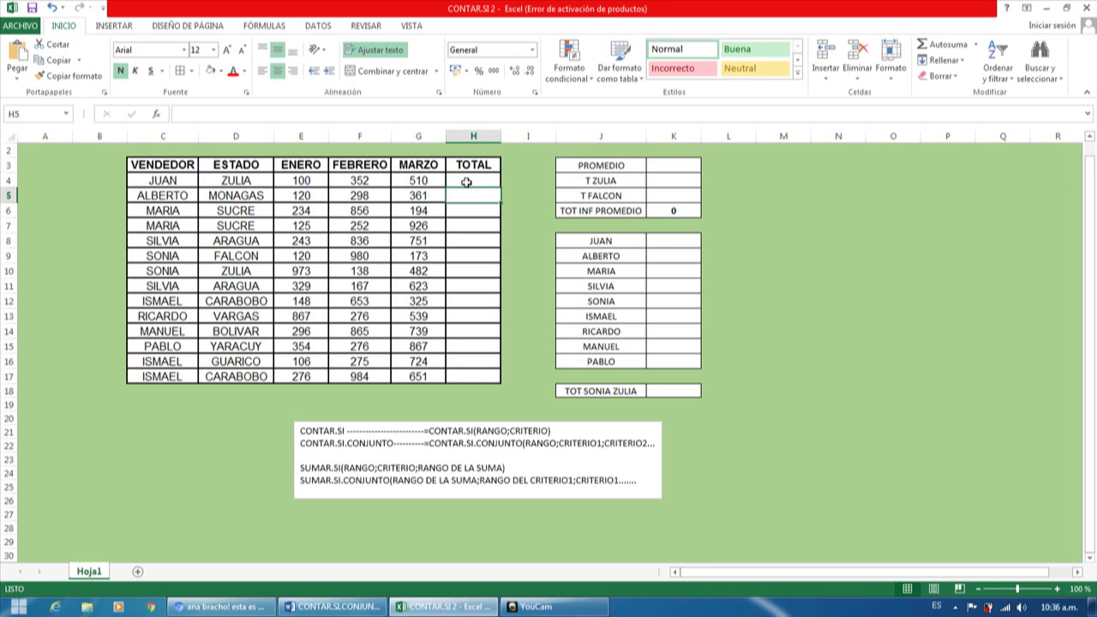
pyautogui.click(464, 178)
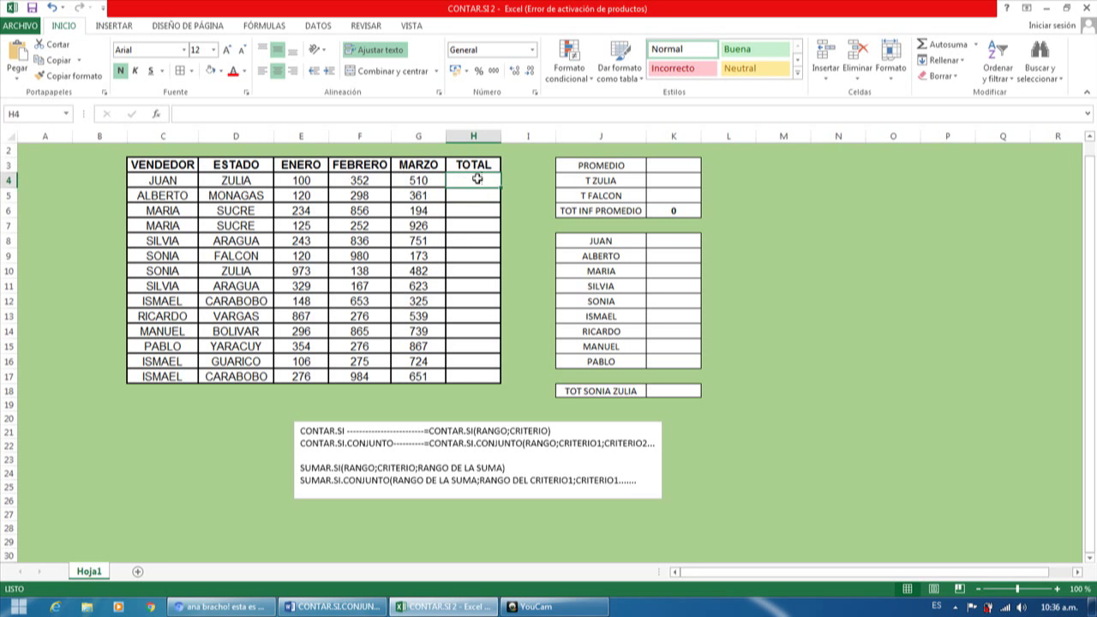
pyautogui.click(976, 43)
pyautogui.click(958, 62)
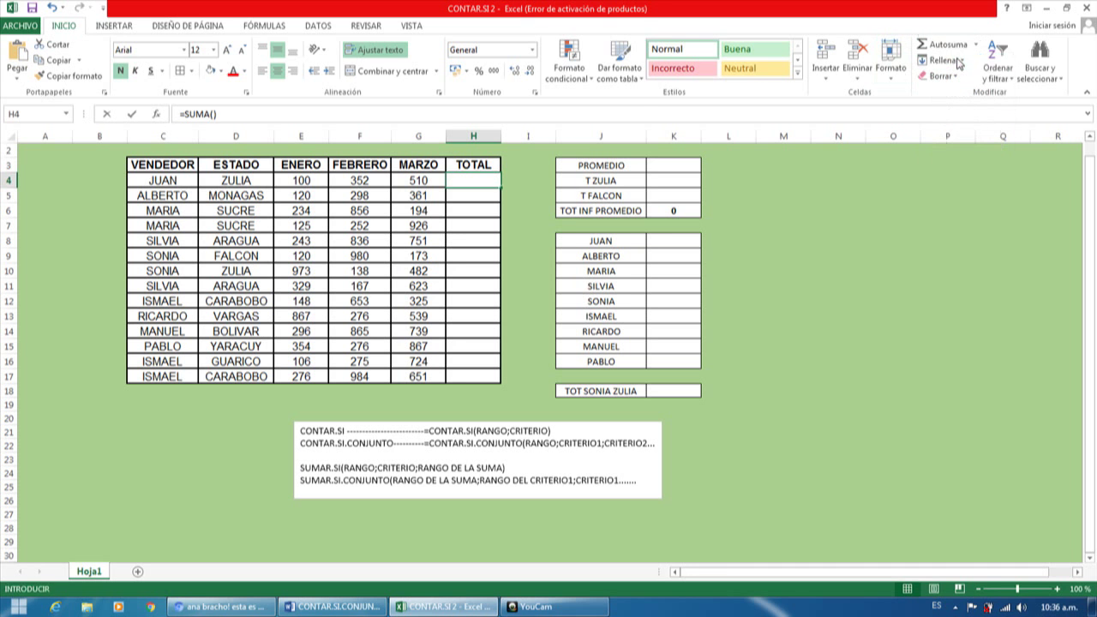
pyautogui.moveTo(308, 179); pyautogui.dragTo(399, 179)
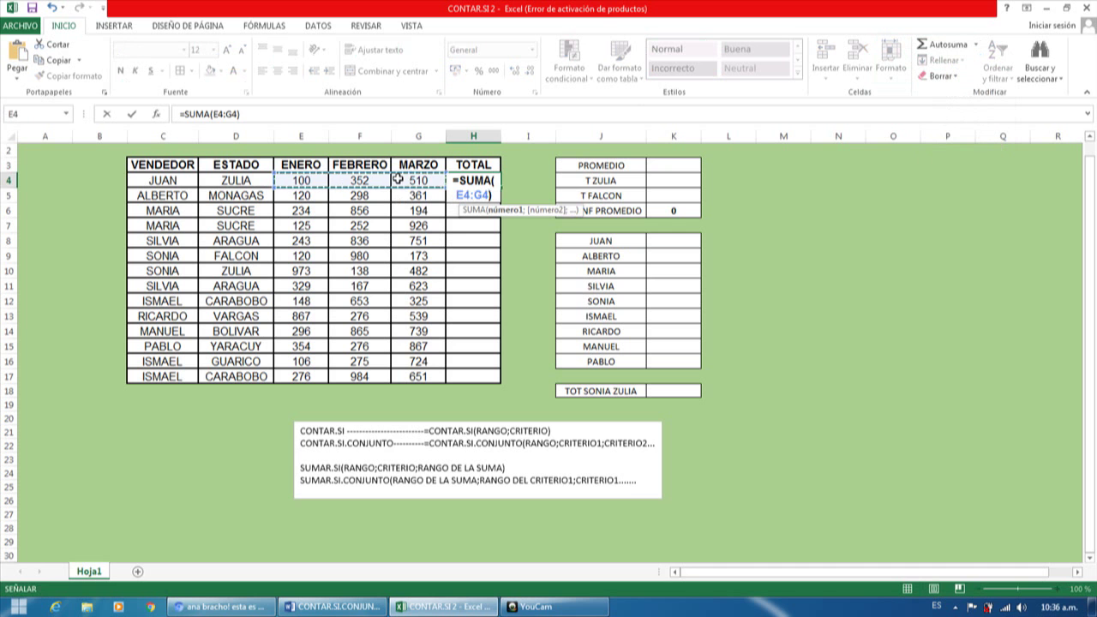
pyautogui.press('Return')
# Fill the total formula from H4 down through H17 for all the other sellers' rows
pyautogui.click(471, 180)
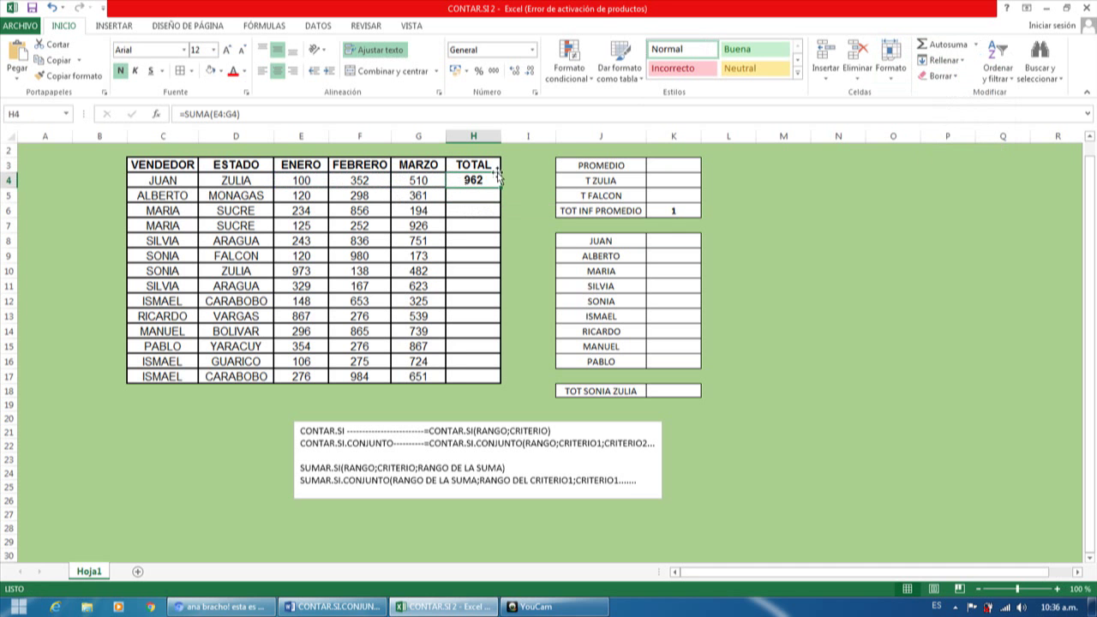
pyautogui.moveTo(501, 186); pyautogui.dragTo(482, 380)
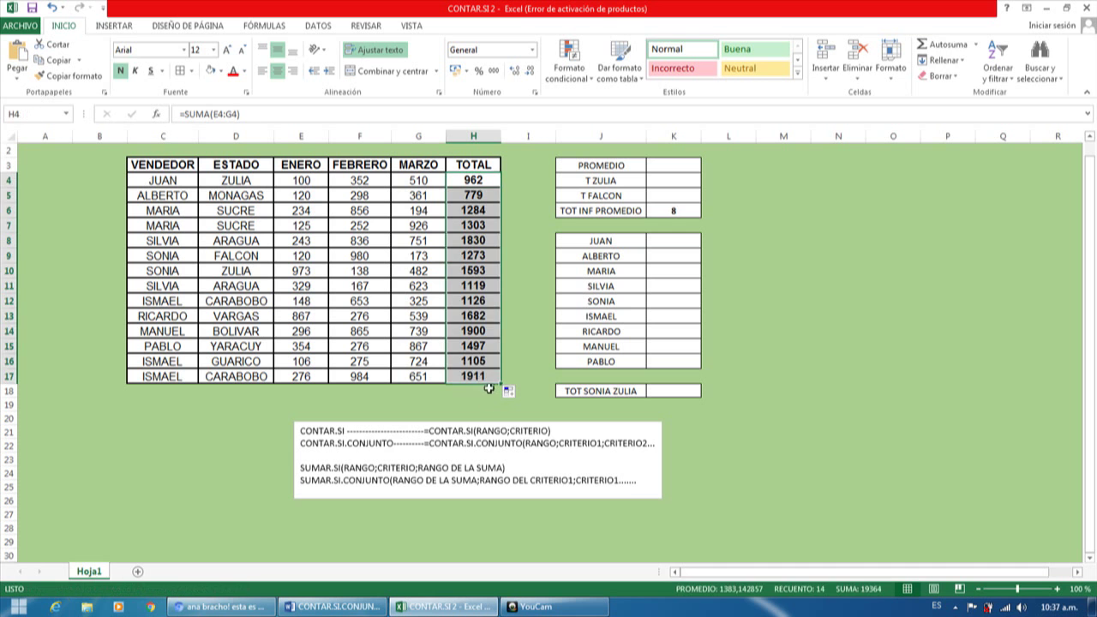
pyautogui.click(491, 404)
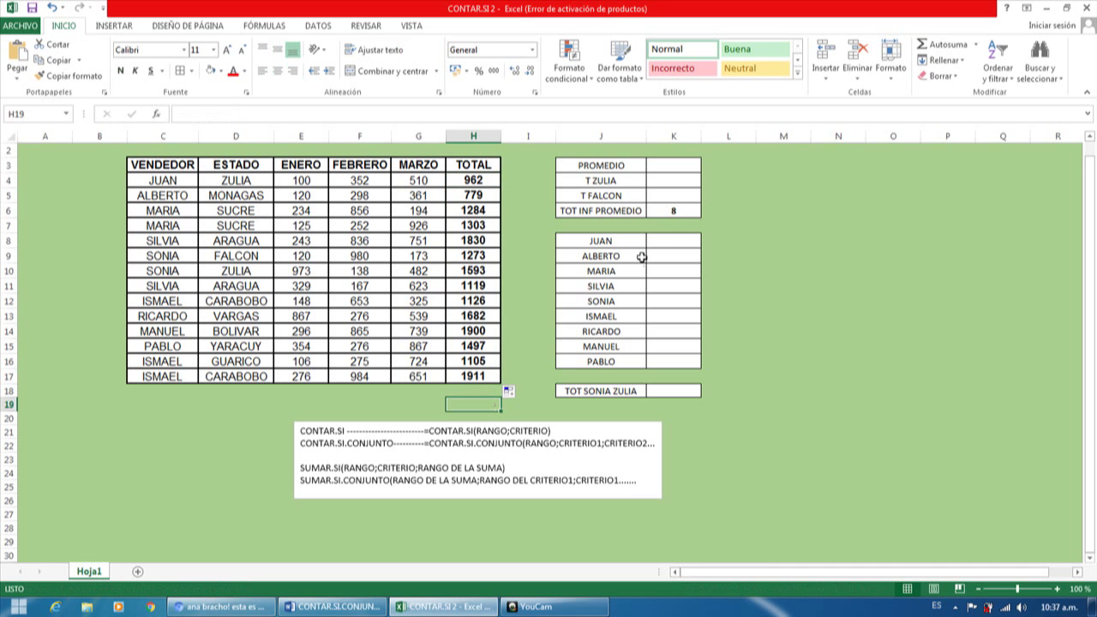
# Calculate the average of all the totals in the PROMEDIO cell K3 with =PROMEDIO(H4:H17)
pyautogui.click(676, 165)
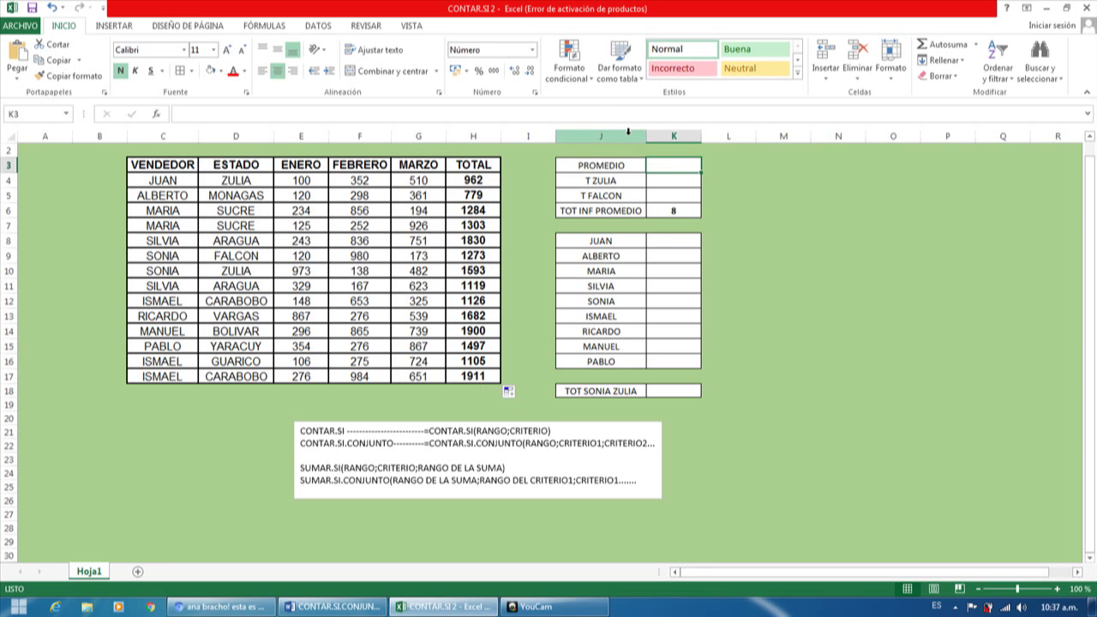
pyautogui.click(976, 43)
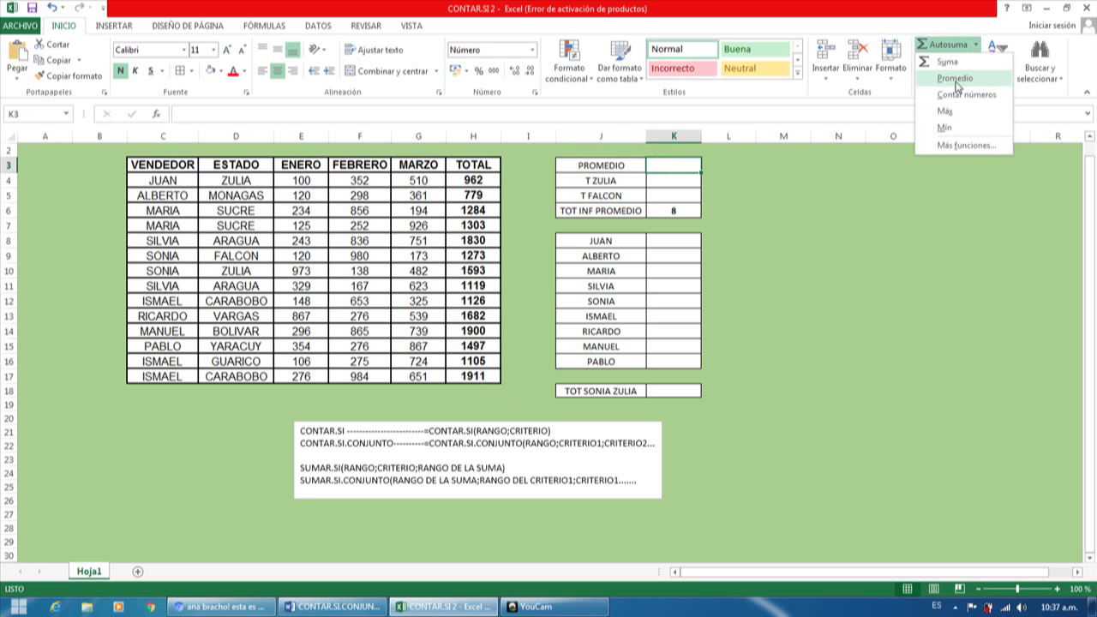
pyautogui.click(955, 79)
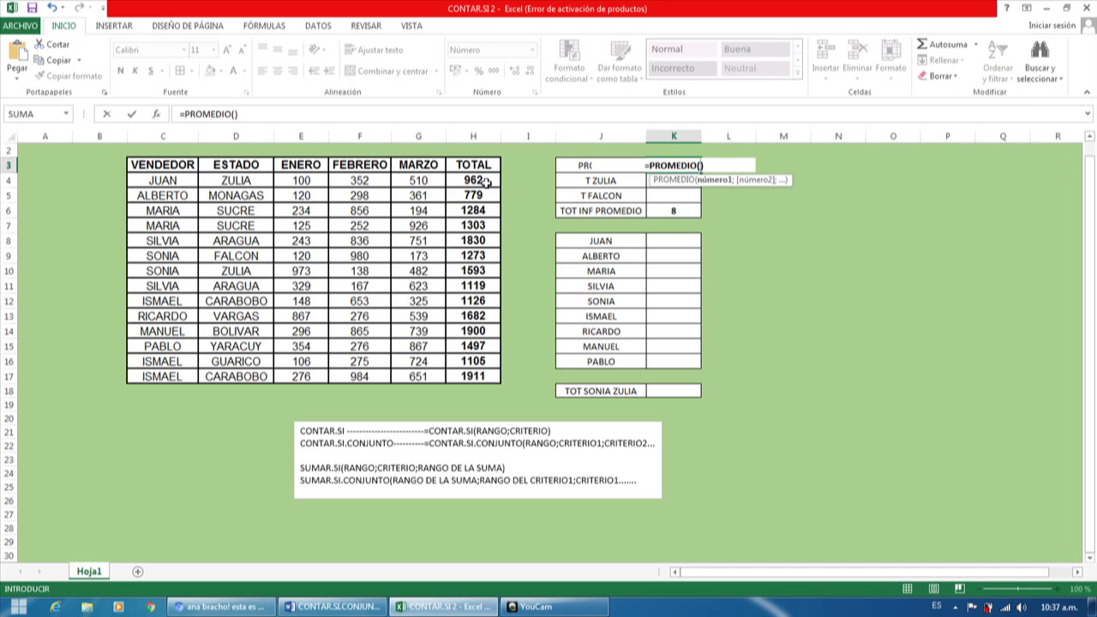
pyautogui.moveTo(485, 179); pyautogui.dragTo(485, 375)
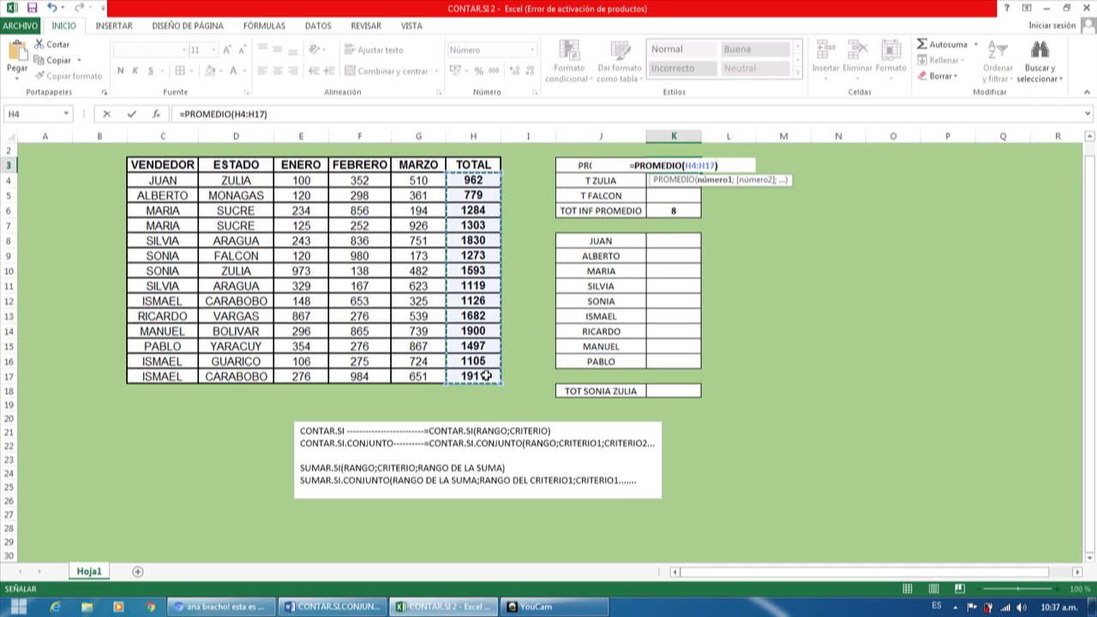
pyautogui.press('Return')
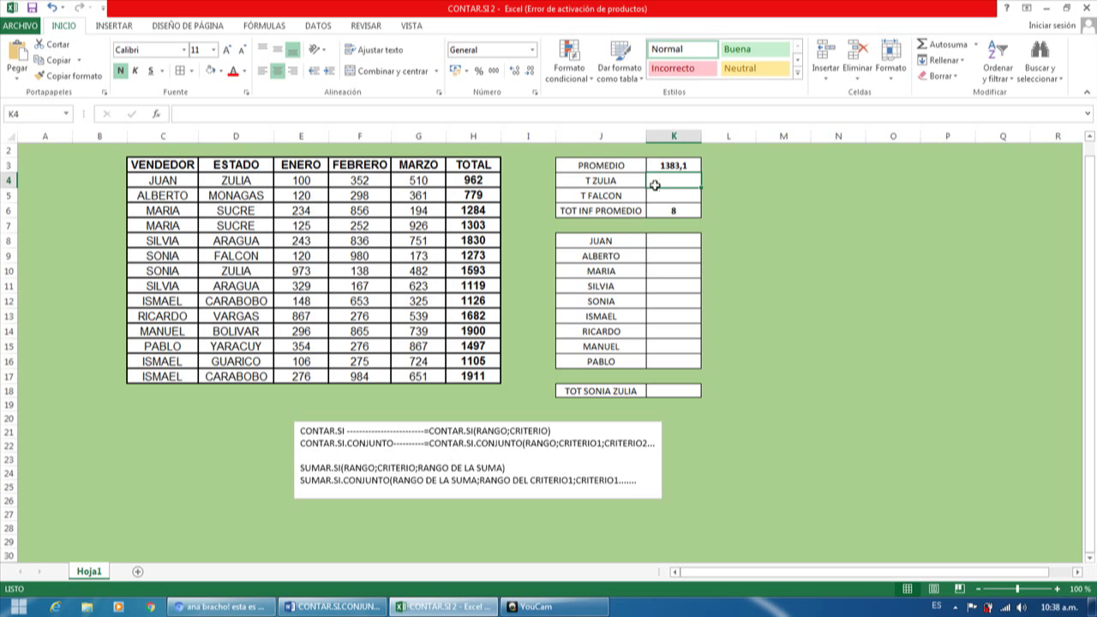
# Total the ZULIA sales in K4 using SUMAR.SI with range D4:D17, criterion "ZULIA" and sum range H4:H17
pyautogui.write('=')
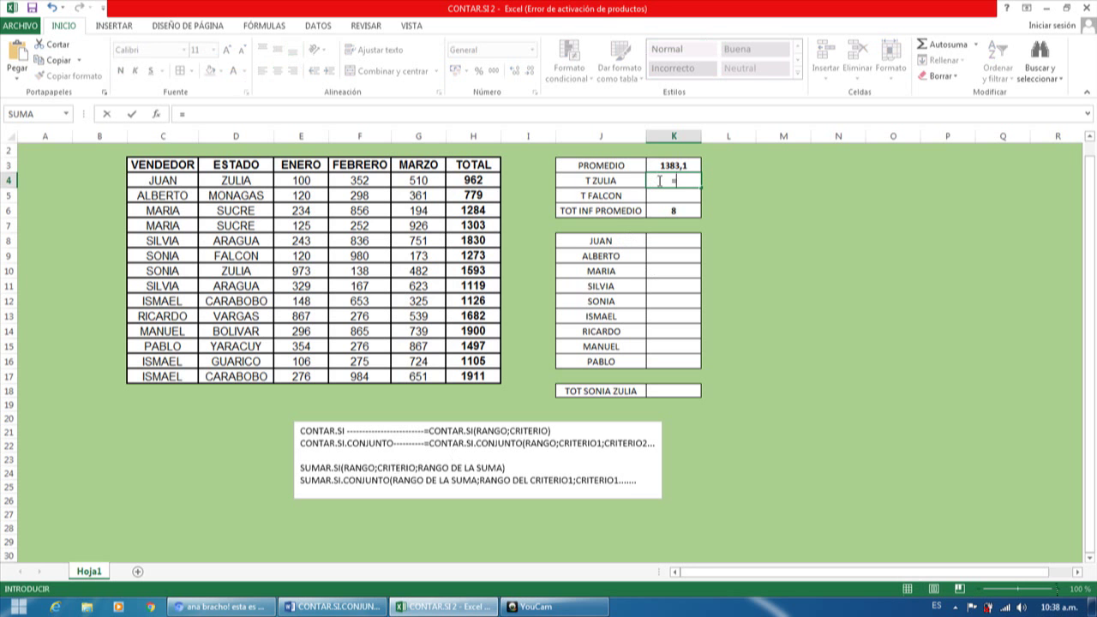
pyautogui.write('SUMAR')
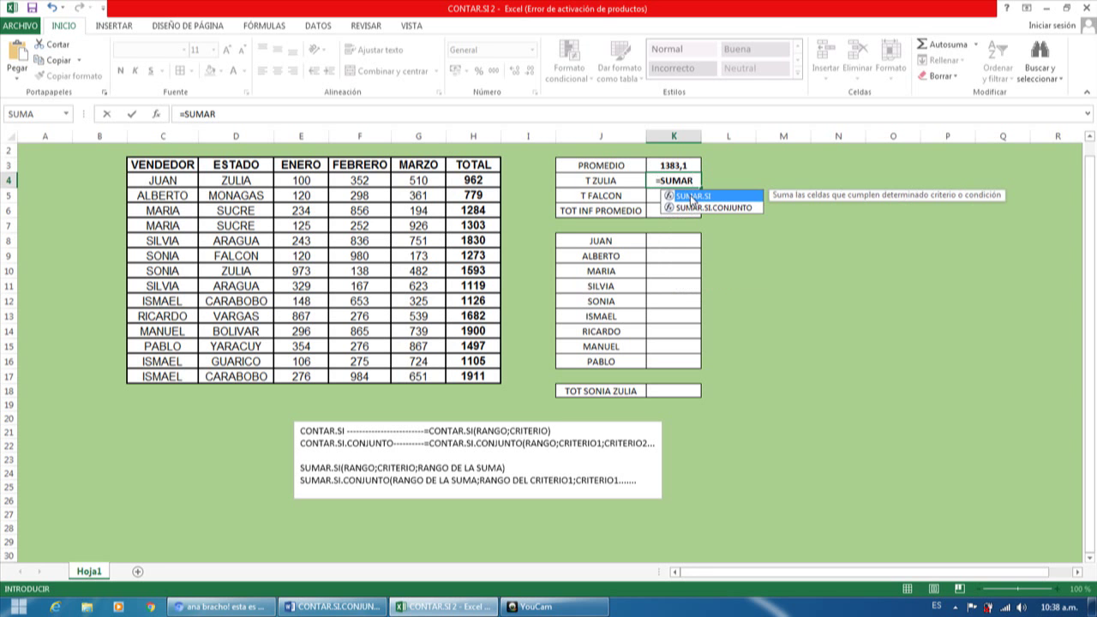
pyautogui.doubleClick(690, 199)
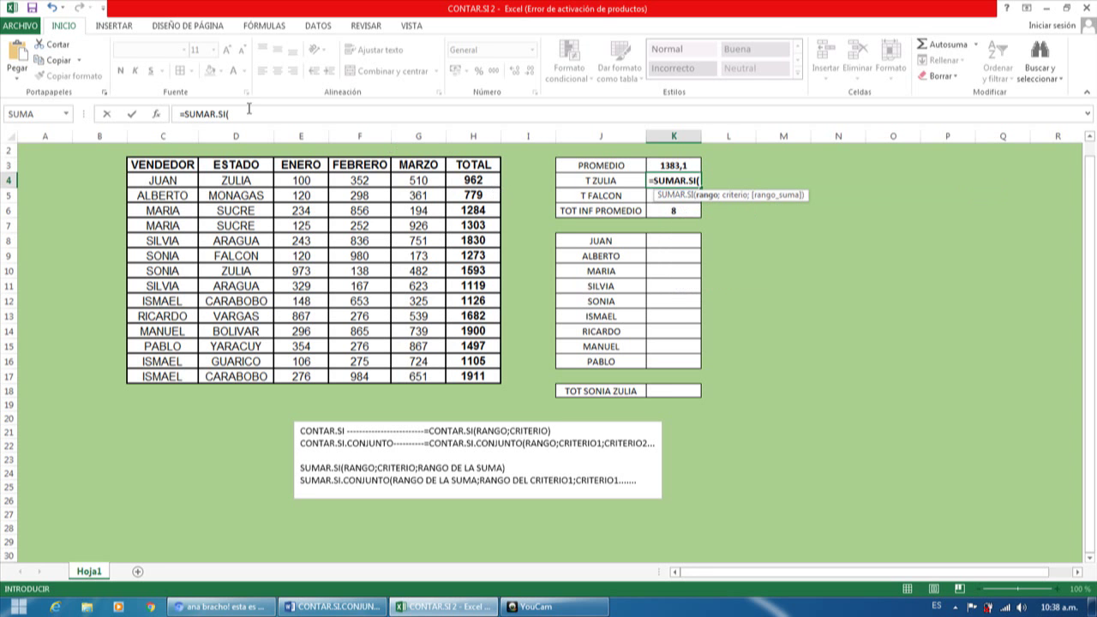
pyautogui.click(157, 114)
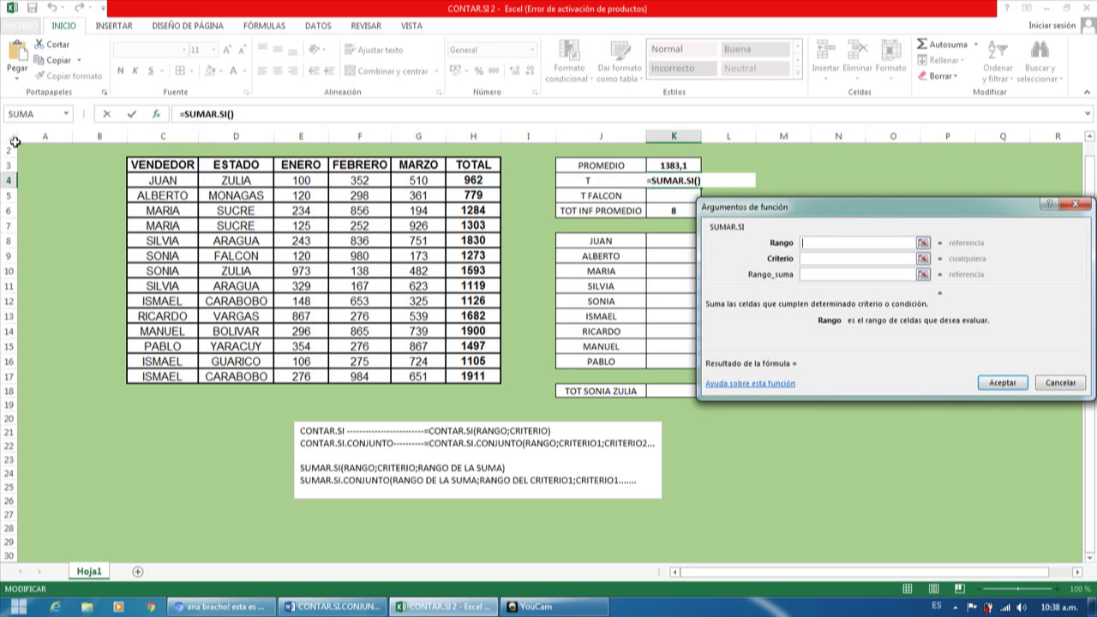
pyautogui.moveTo(240, 181); pyautogui.dragTo(240, 377)
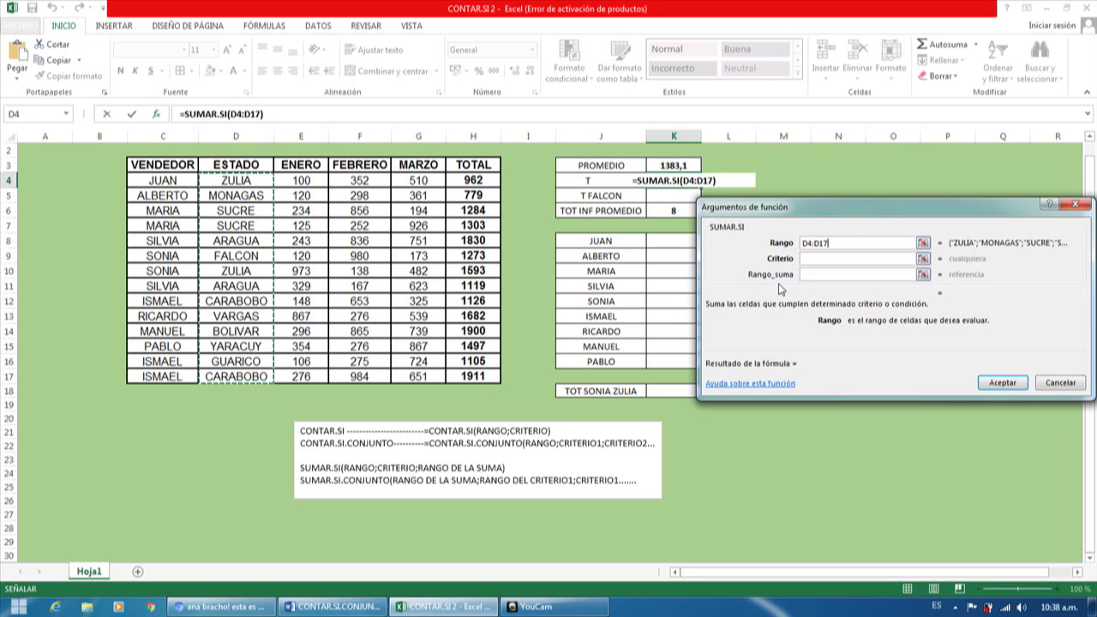
pyautogui.click(808, 259)
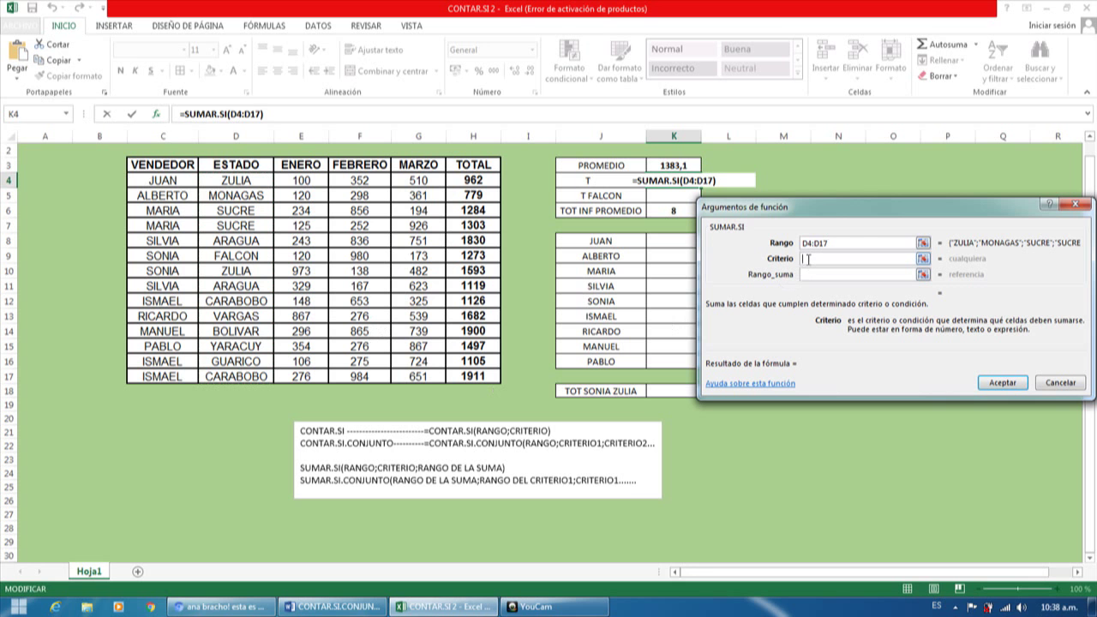
pyautogui.write('ZULIA')
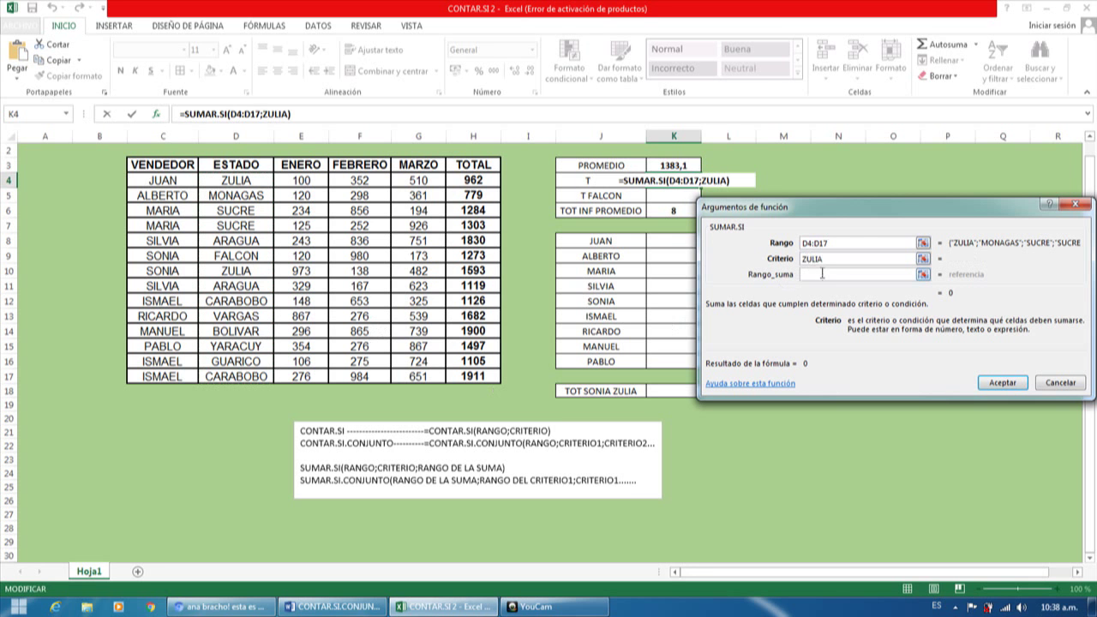
pyautogui.click(823, 274)
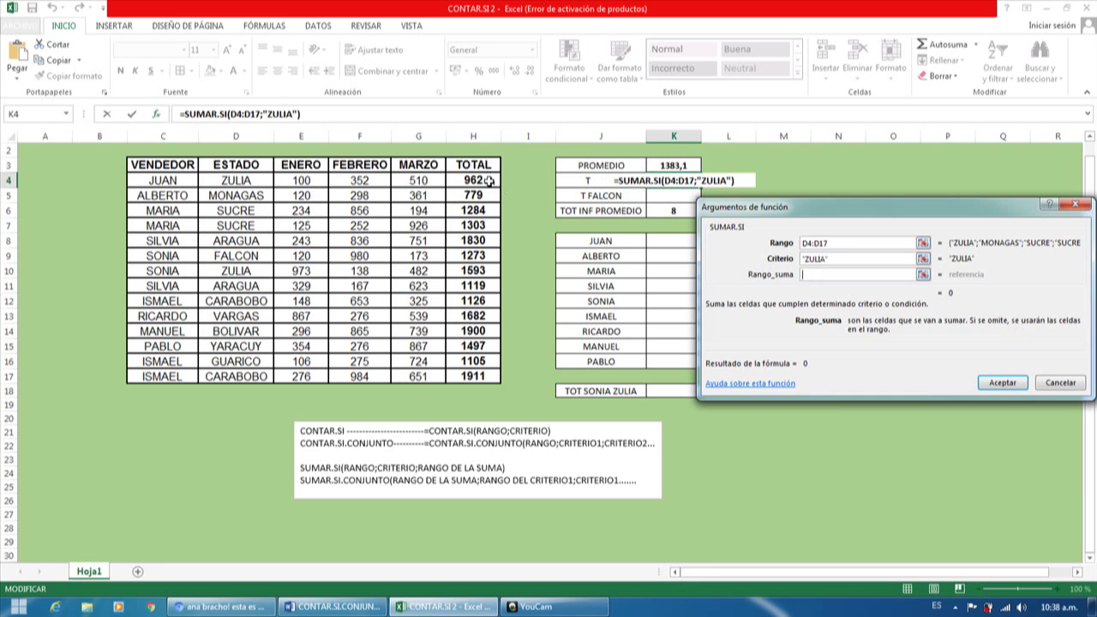
pyautogui.moveTo(489, 180); pyautogui.dragTo(490, 370)
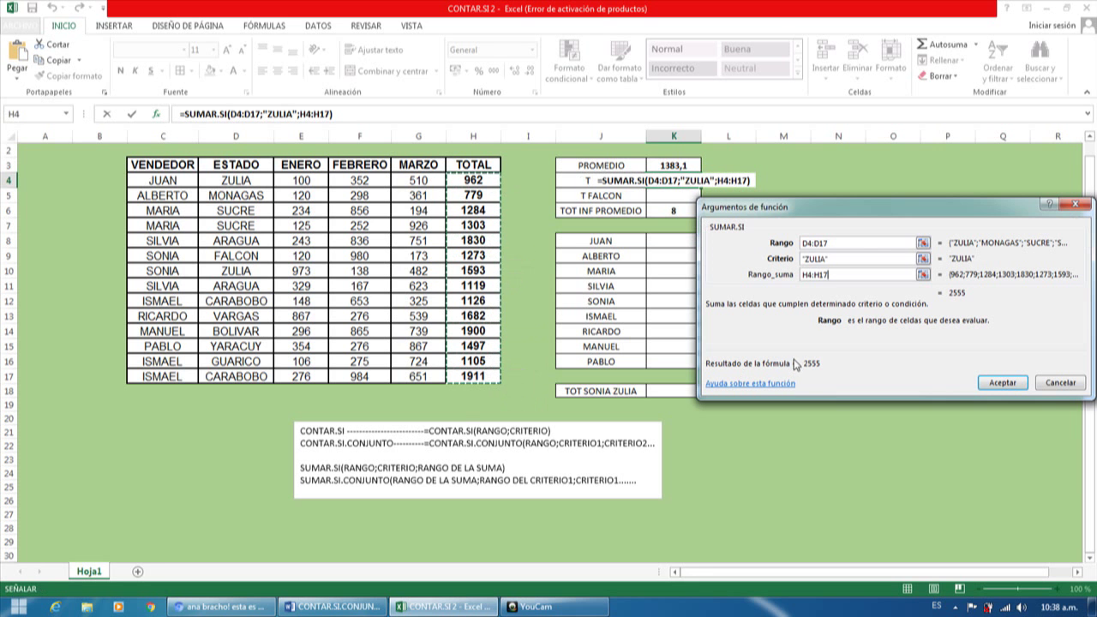
pyautogui.click(991, 381)
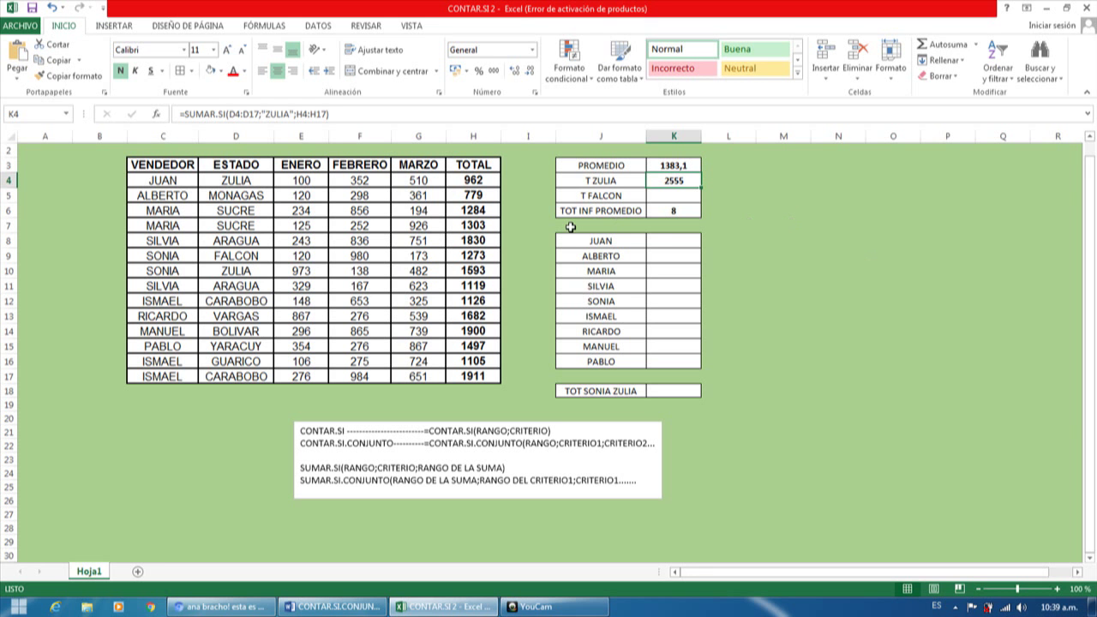
# Total the FALCON sales in K5 using SUMAR.SI with range D4:D17, criterion "FALCON" and sum range H4:H17
pyautogui.click(671, 196)
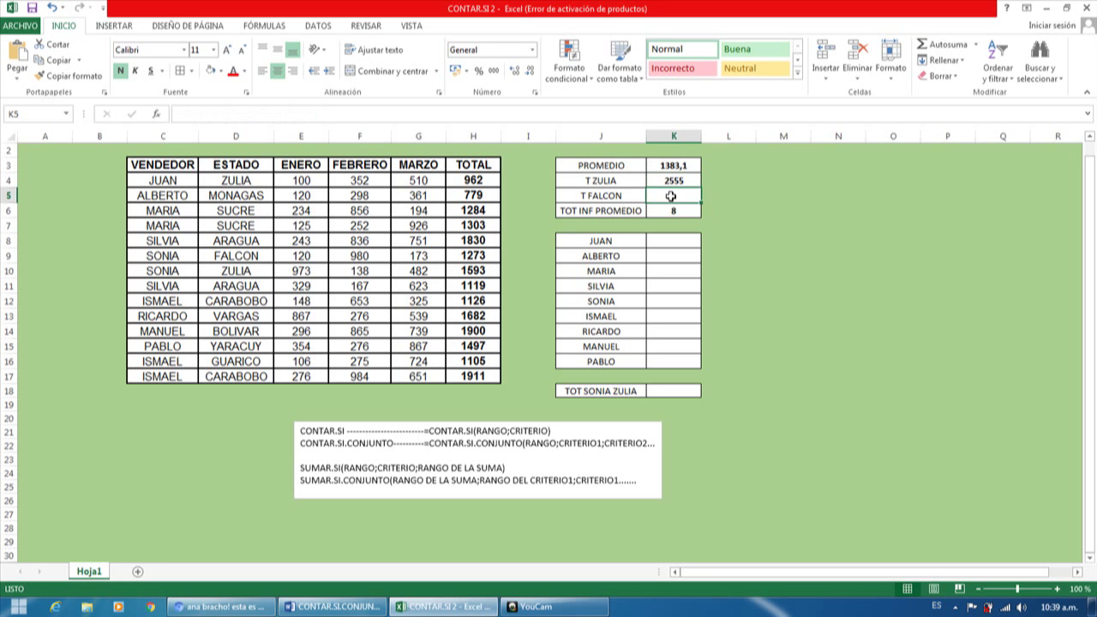
pyautogui.write('=')
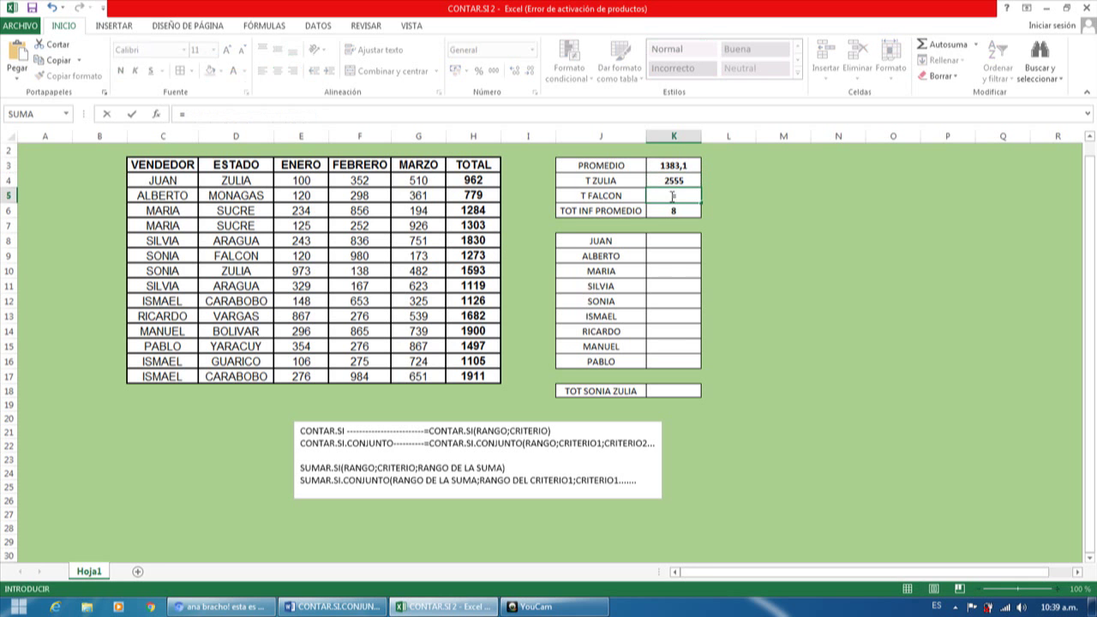
pyautogui.write('SUMAR')
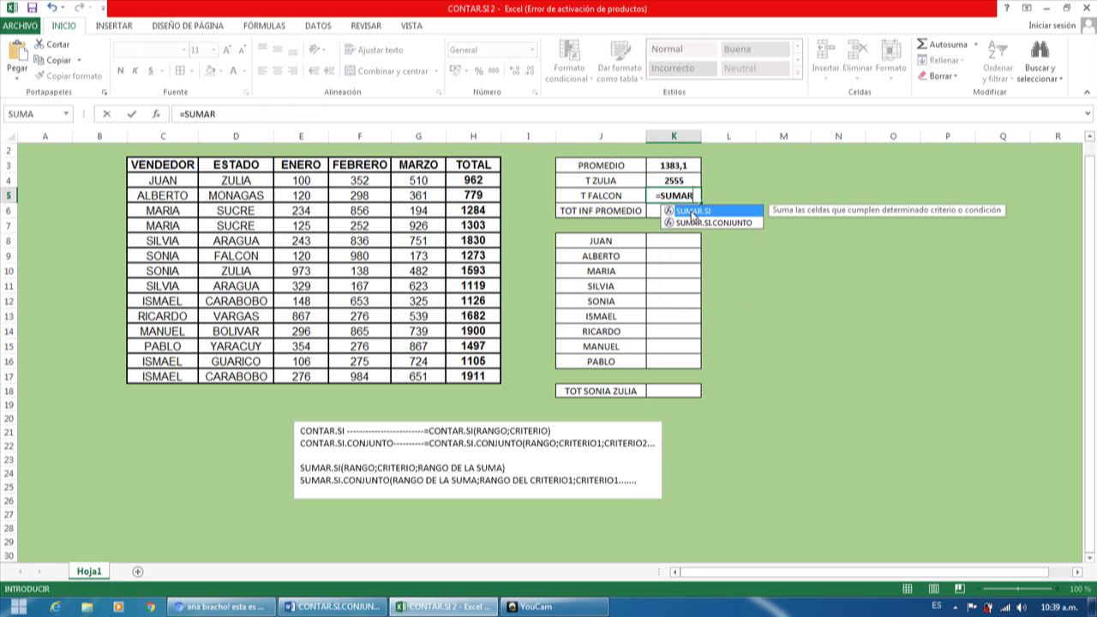
pyautogui.doubleClick(691, 212)
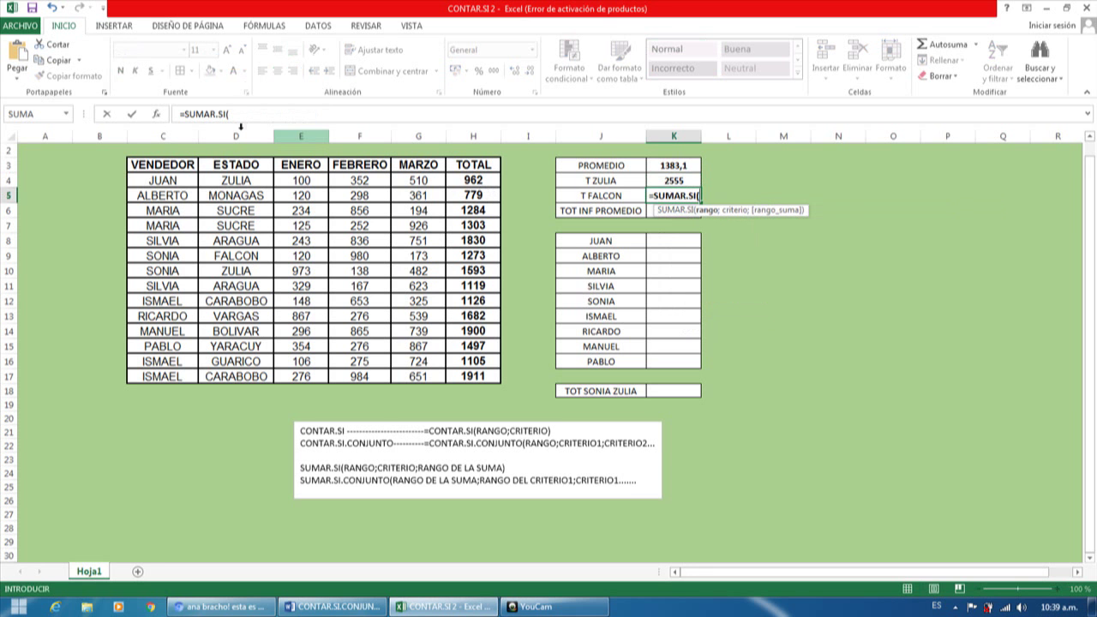
pyautogui.click(158, 115)
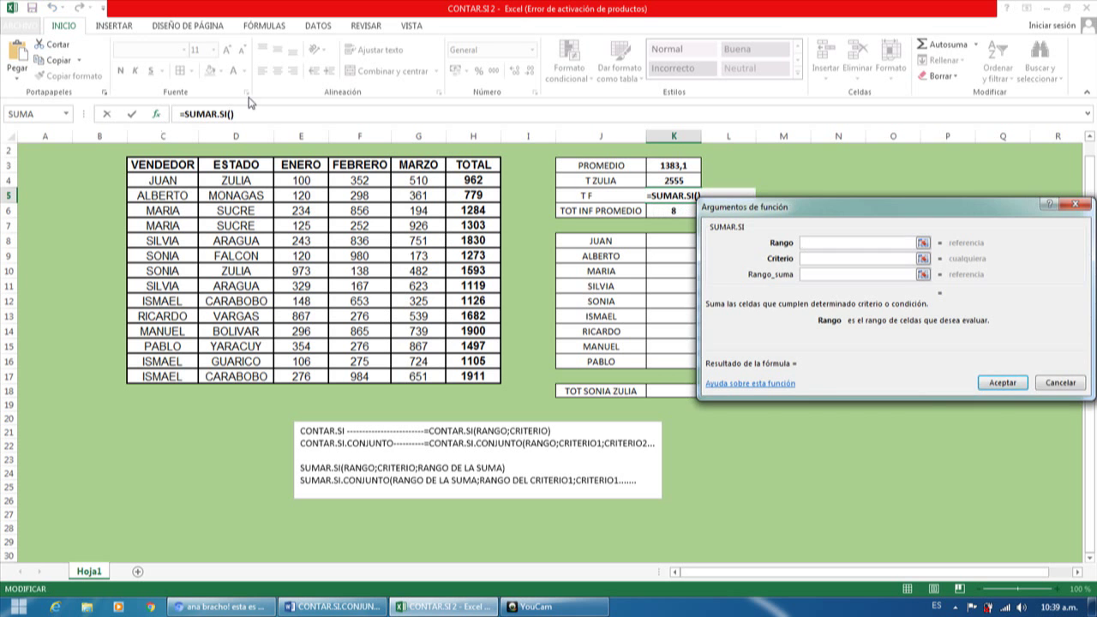
pyautogui.click(242, 180)
pyautogui.moveTo(243, 242); pyautogui.dragTo(243, 375)
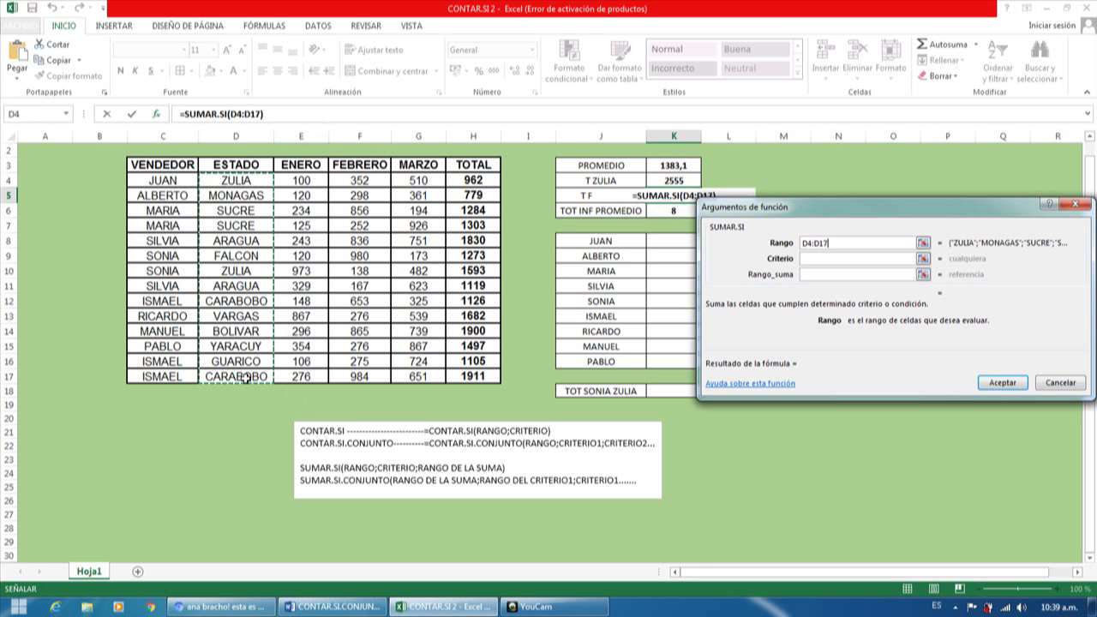
pyautogui.click(807, 260)
pyautogui.write('FALCON')
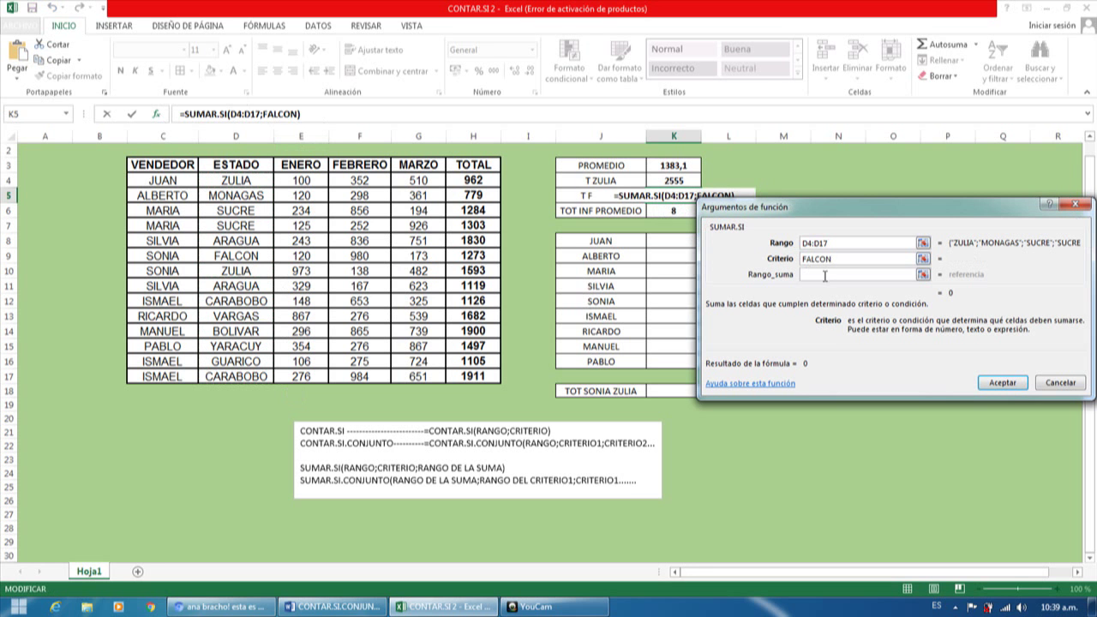
pyautogui.click(824, 275)
pyautogui.click(489, 179)
pyautogui.moveTo(490, 180); pyautogui.dragTo(478, 377)
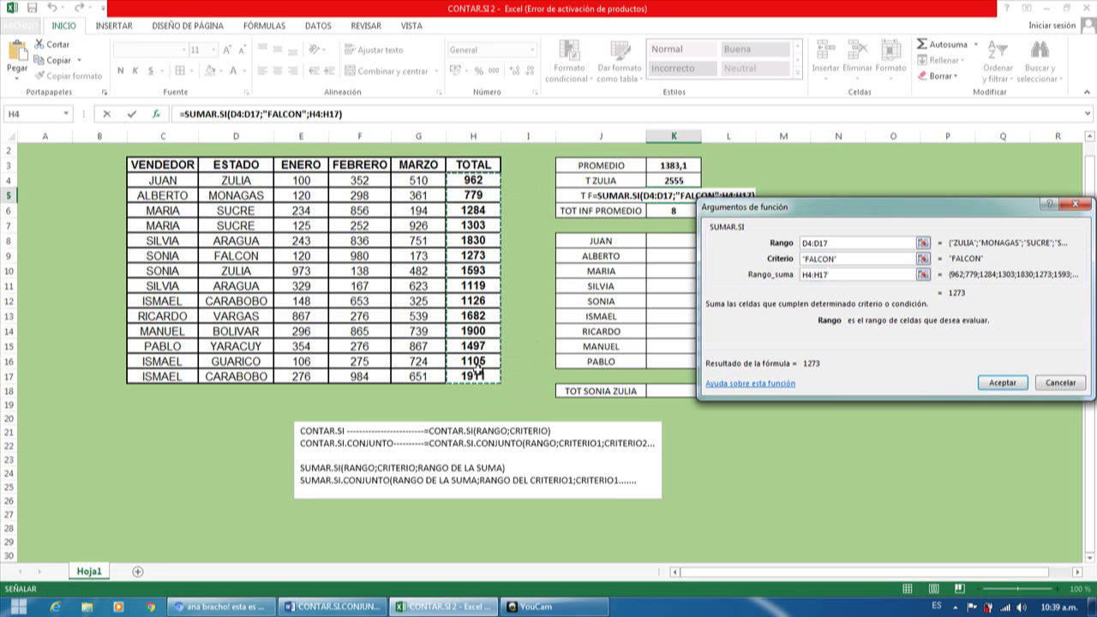
pyautogui.press('Return')
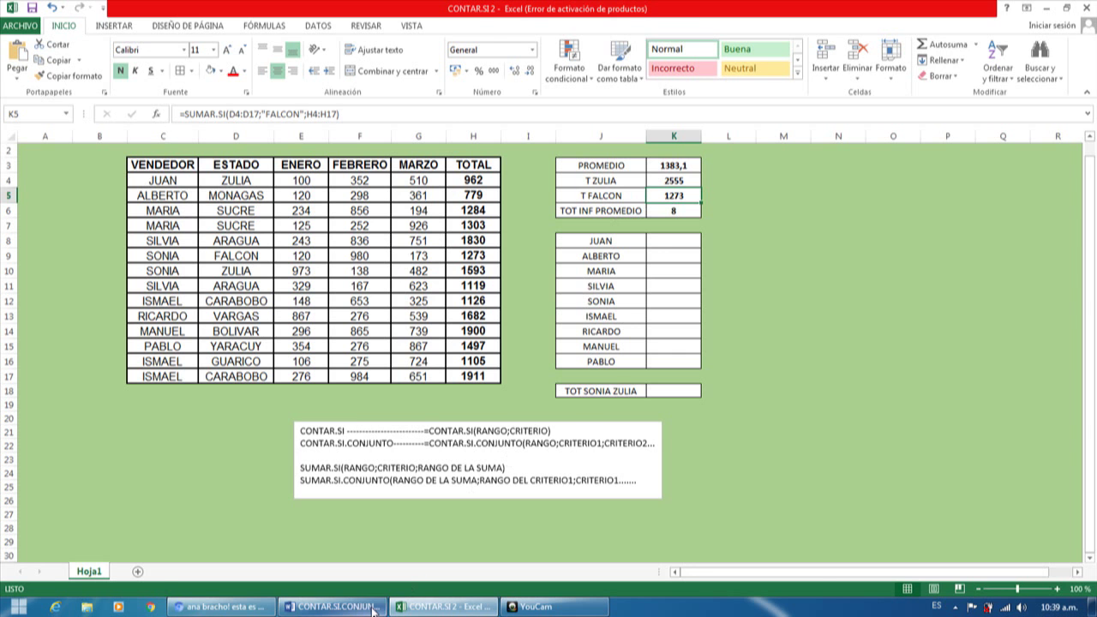
# Examine the exercise questions in the Word document and the CONTAR.SI formula in K6 of the Excel worksheet
pyautogui.click(333, 605)
pyautogui.click(402, 403)
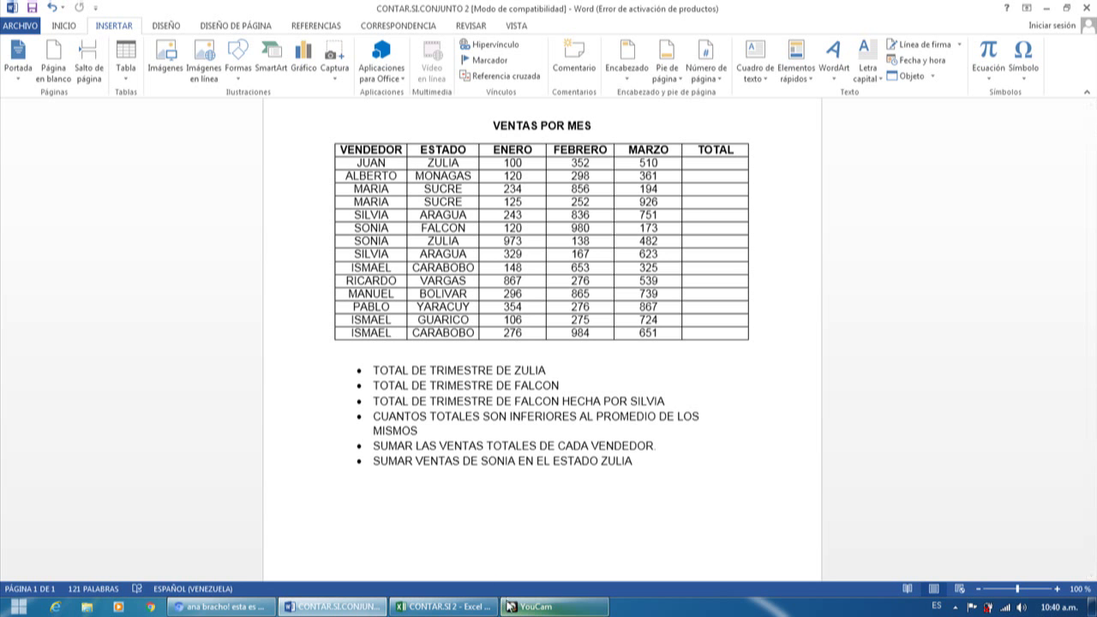
pyautogui.click(475, 607)
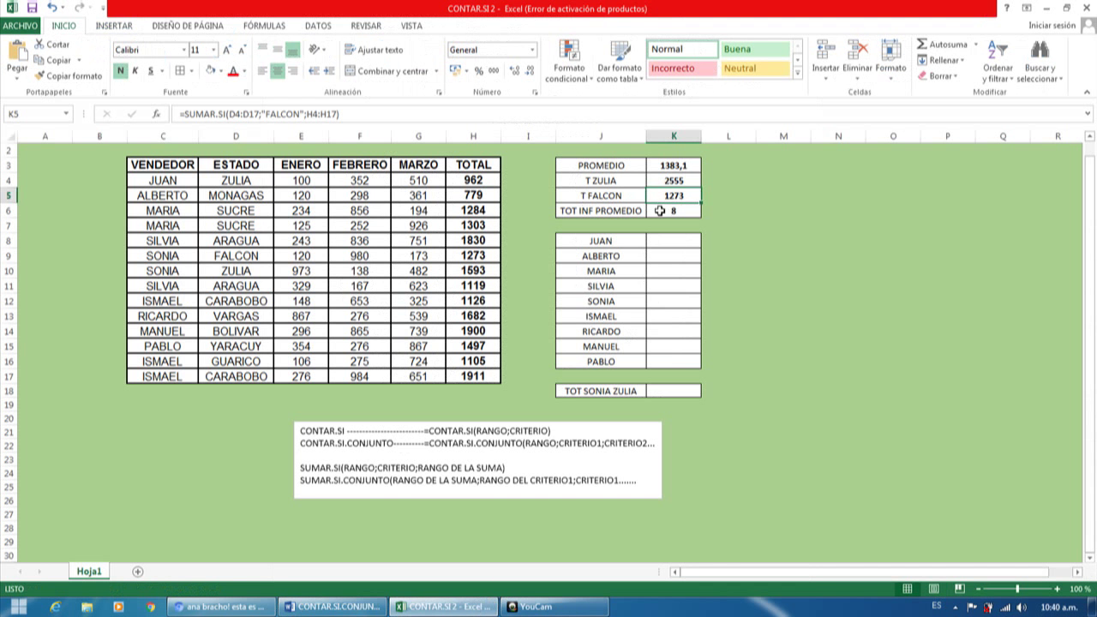
pyautogui.doubleClick(661, 210)
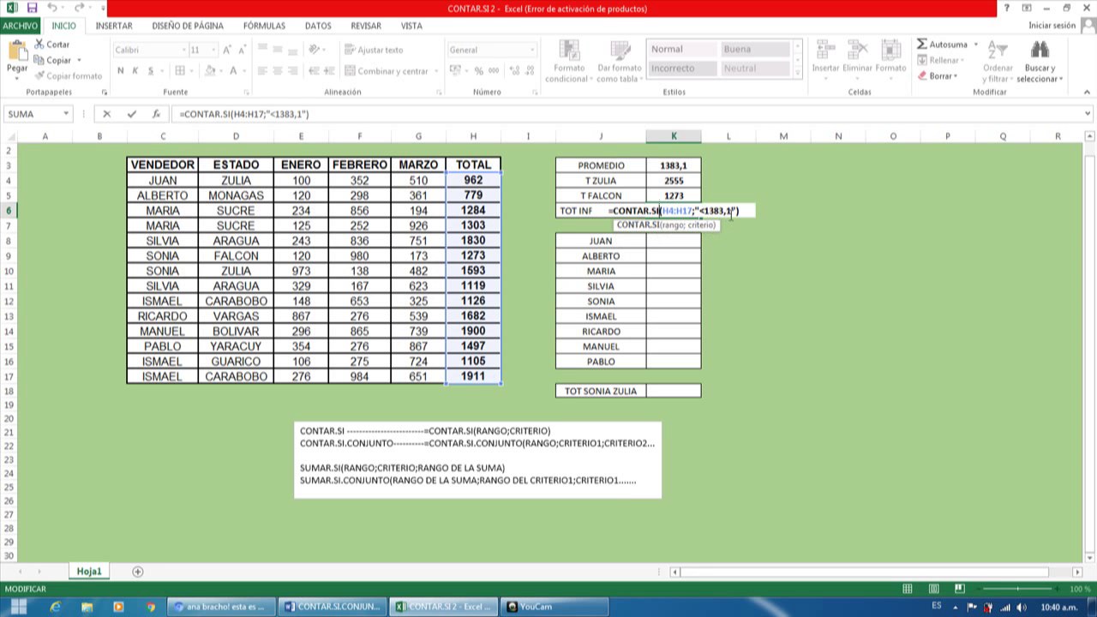
pyautogui.press('Return')
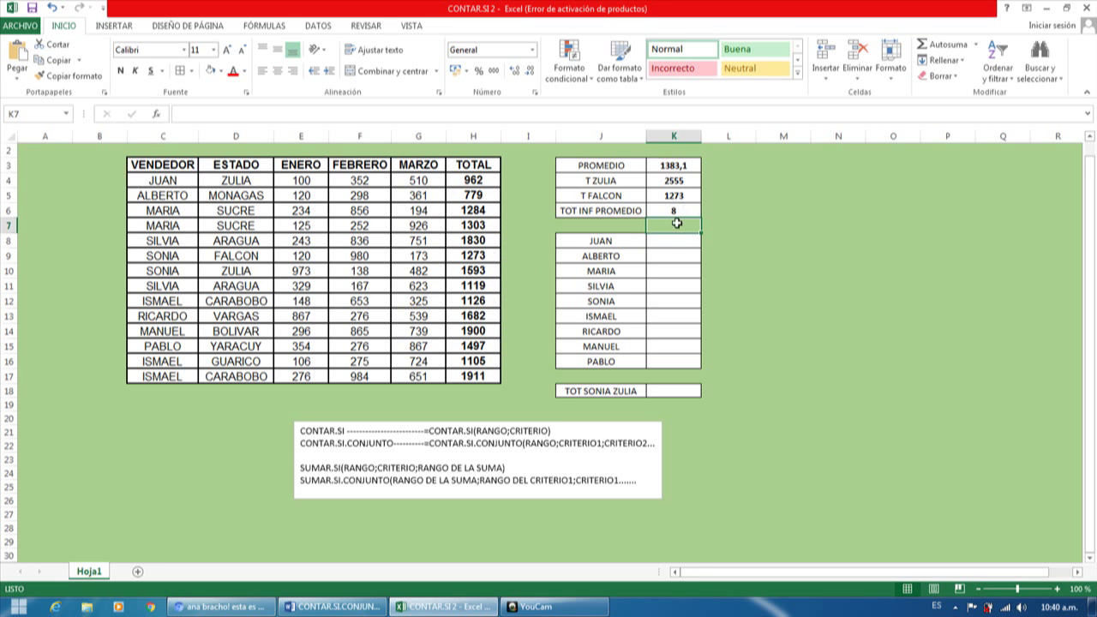
pyautogui.click(669, 250)
pyautogui.click(668, 241)
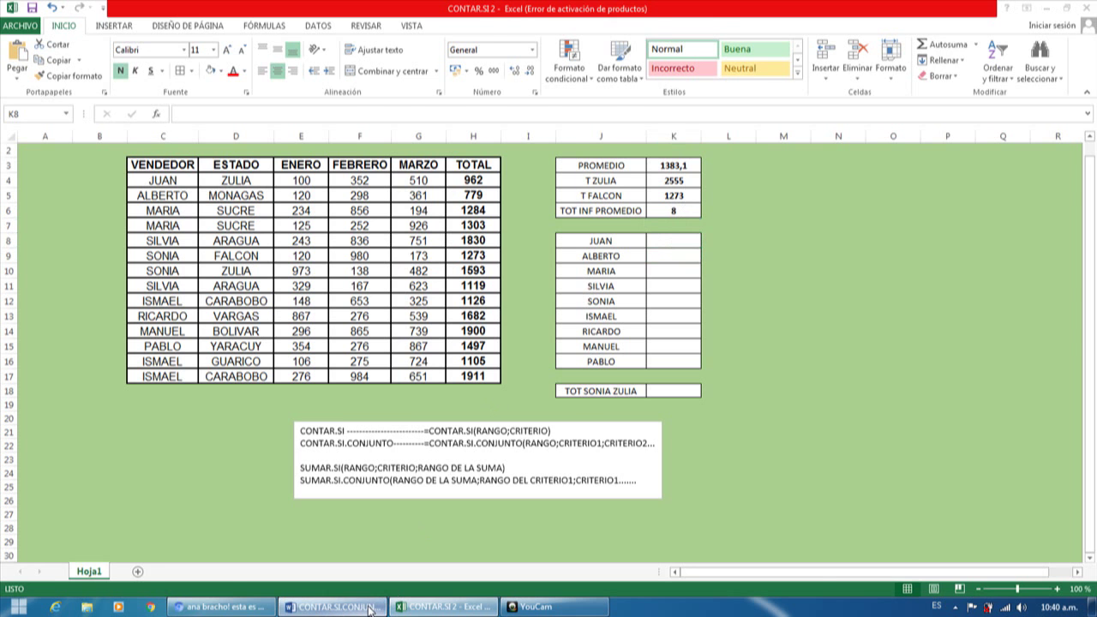
pyautogui.click(336, 606)
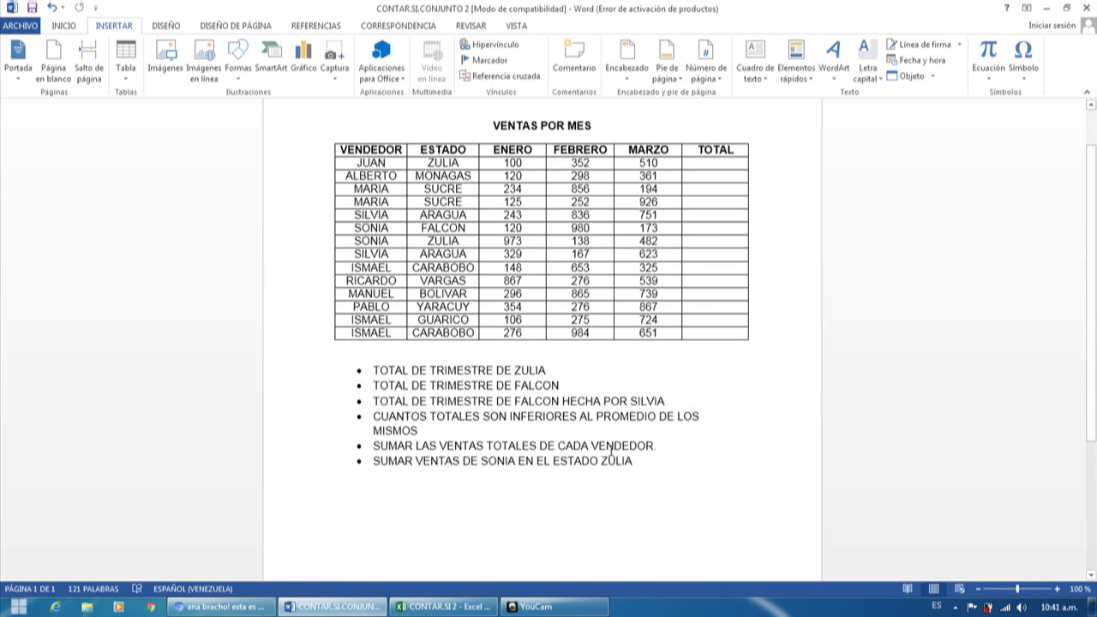
pyautogui.click(429, 607)
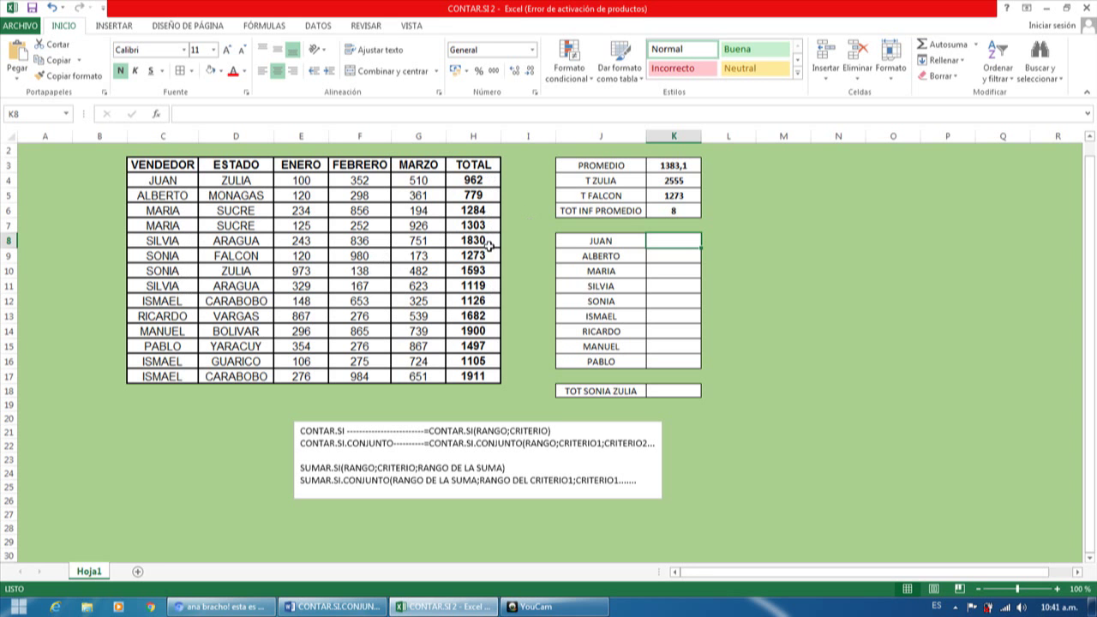
# Total the first listed seller's sales in K8 using SUMAR.SI with range C4:C17, that seller's name as criterion and sum range H4:H17
pyautogui.doubleClick(661, 241)
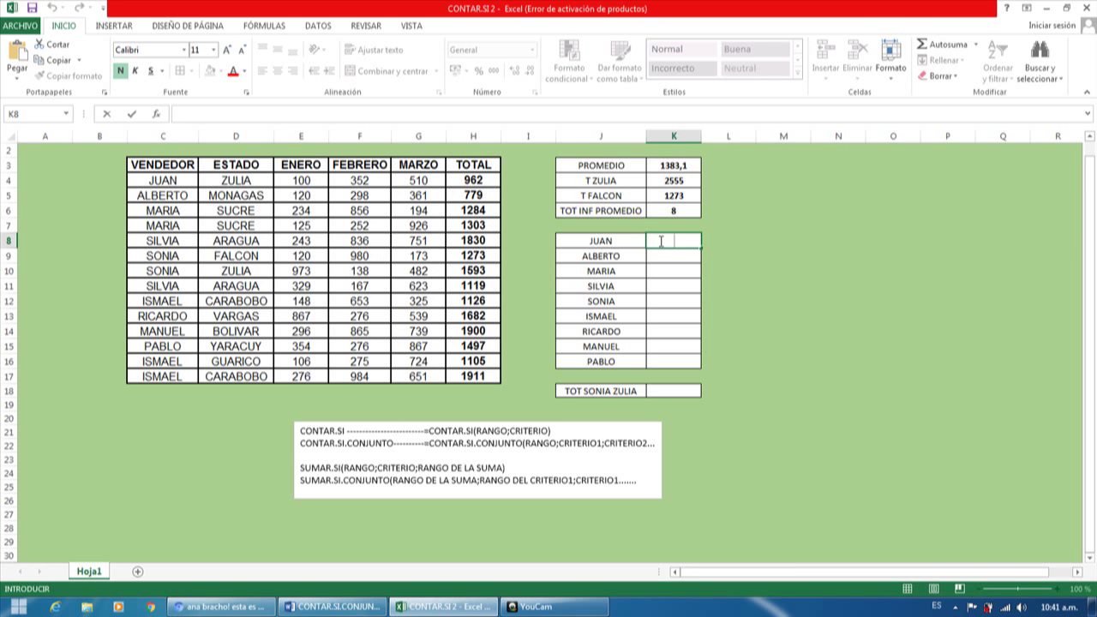
pyautogui.write('=')
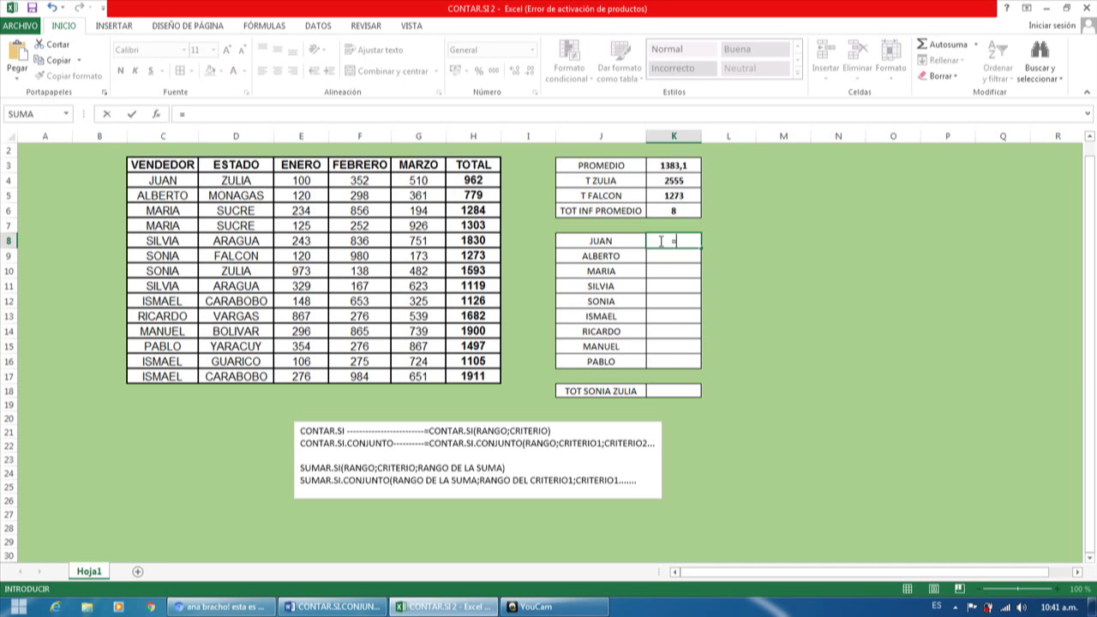
pyautogui.write('SUMAR')
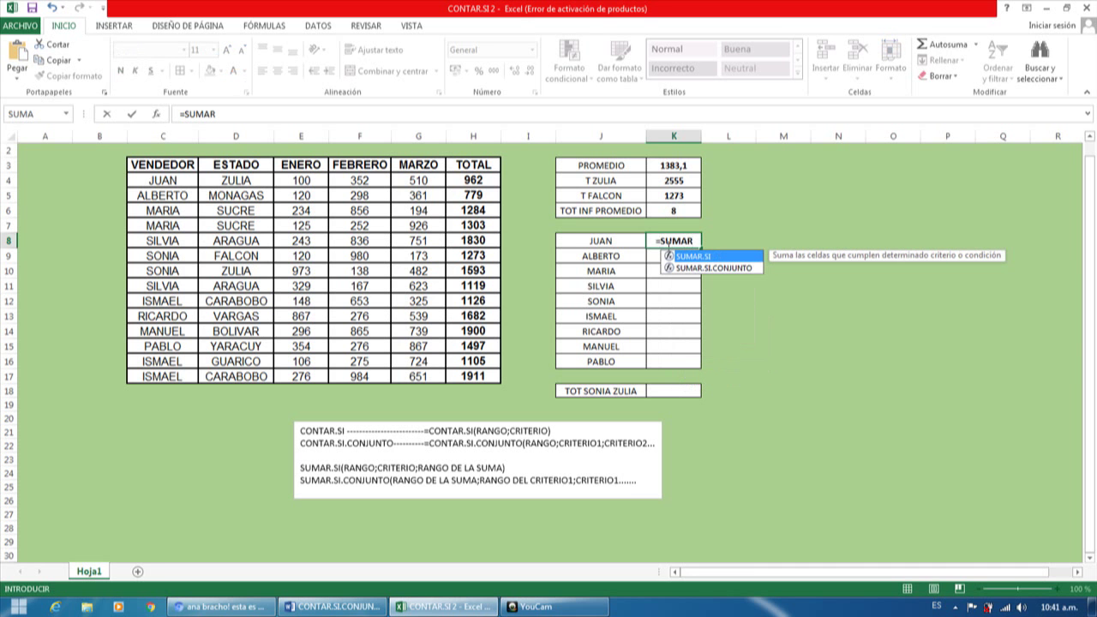
pyautogui.doubleClick(683, 259)
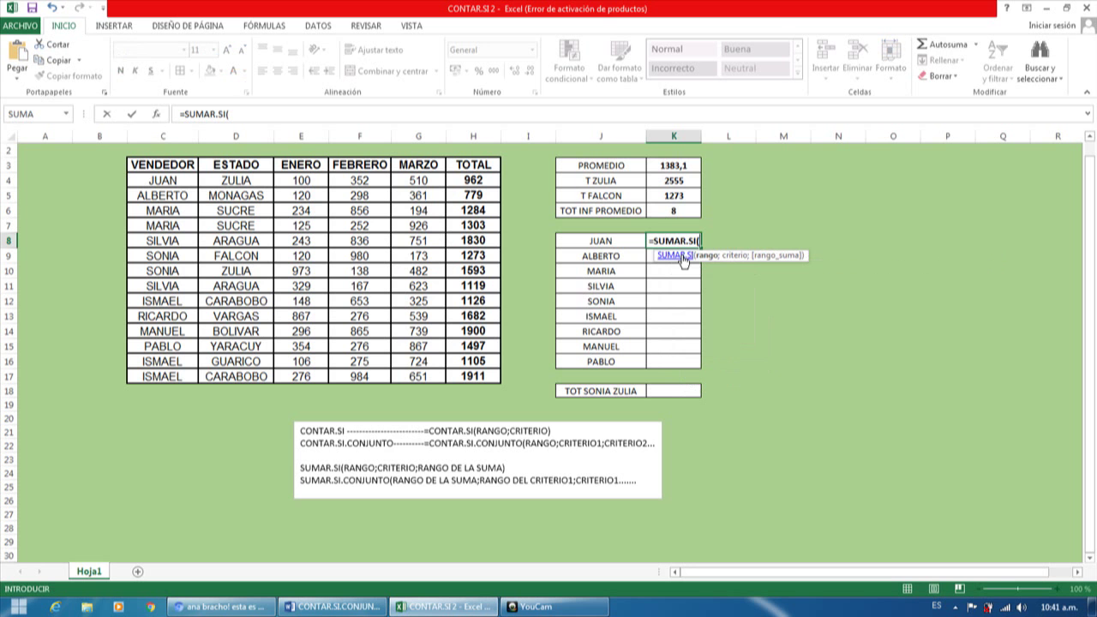
pyautogui.click(156, 114)
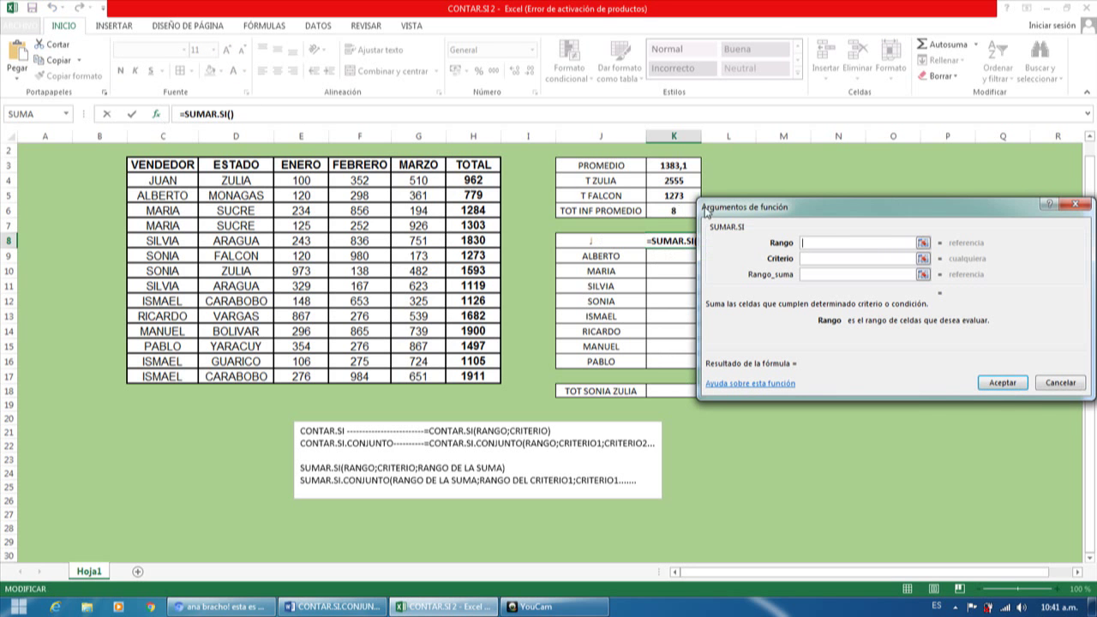
pyautogui.moveTo(725, 212); pyautogui.dragTo(734, 219)
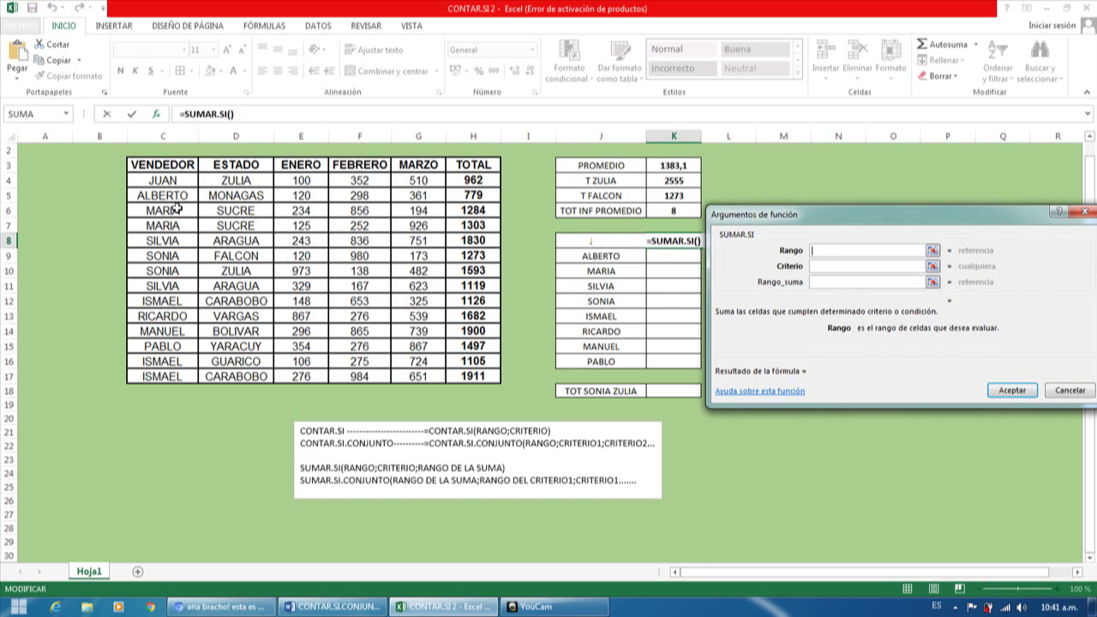
pyautogui.moveTo(168, 185); pyautogui.dragTo(176, 378)
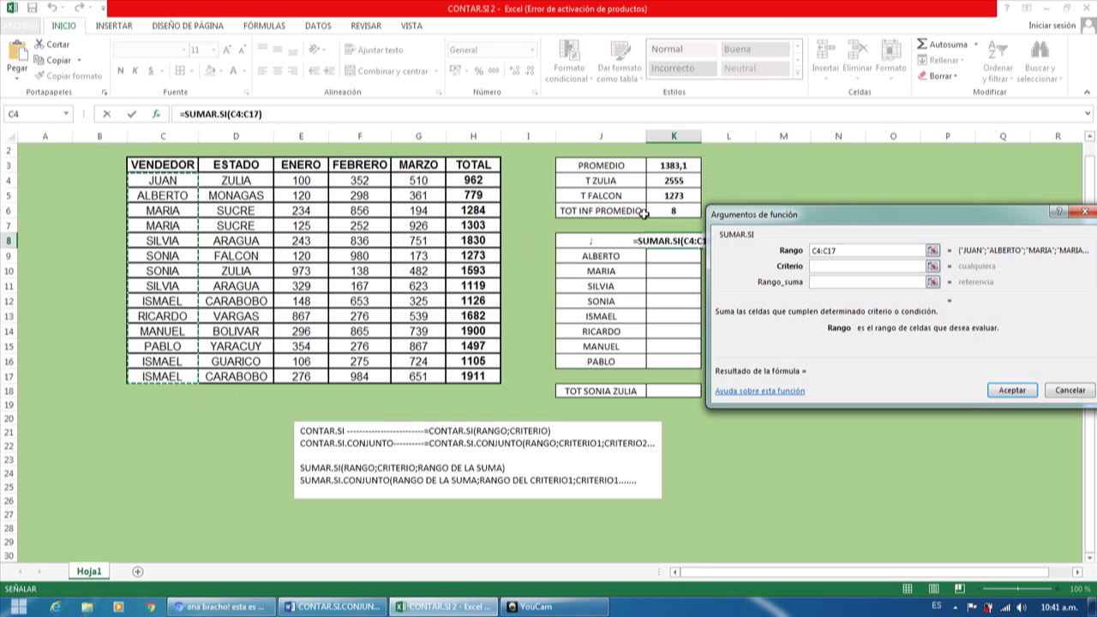
pyautogui.click(820, 265)
pyautogui.write('JUAN')
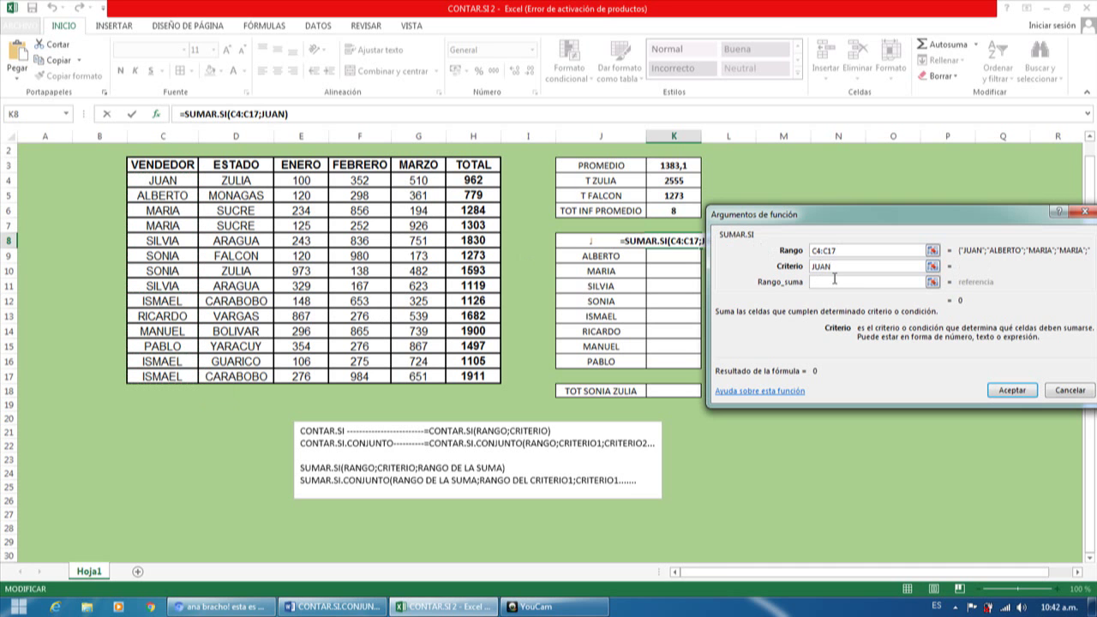
pyautogui.click(834, 281)
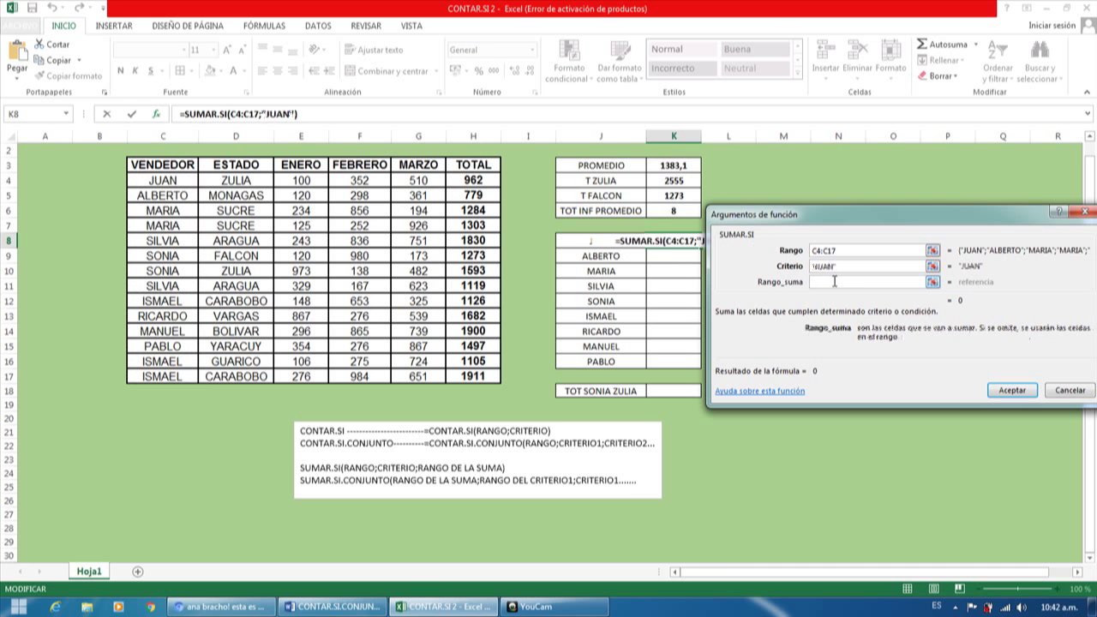
pyautogui.moveTo(489, 180); pyautogui.dragTo(481, 374)
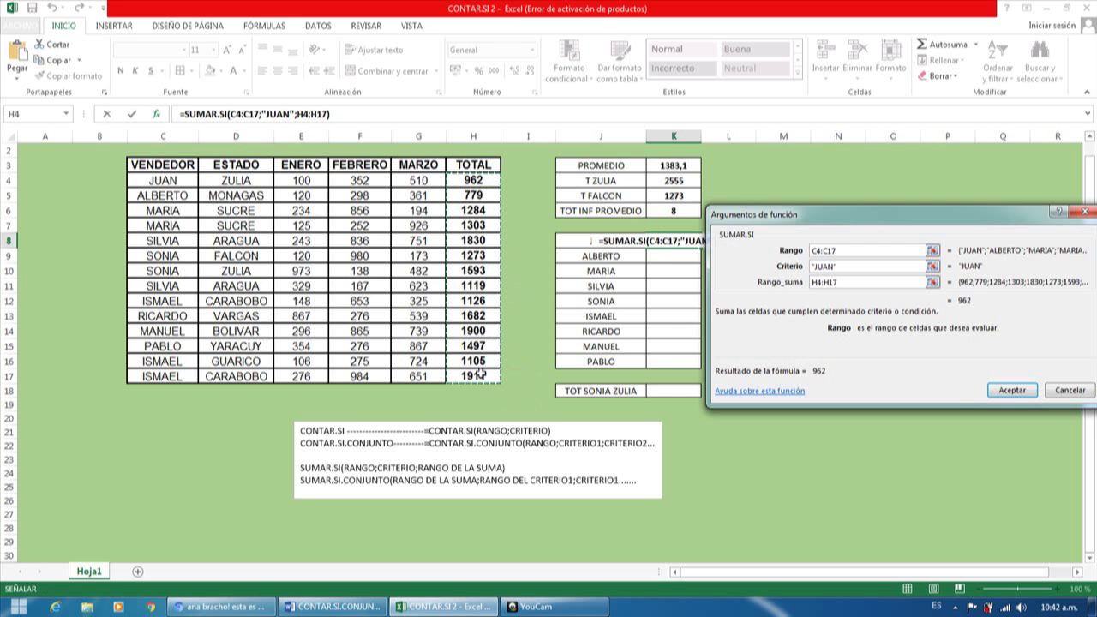
pyautogui.press('Return')
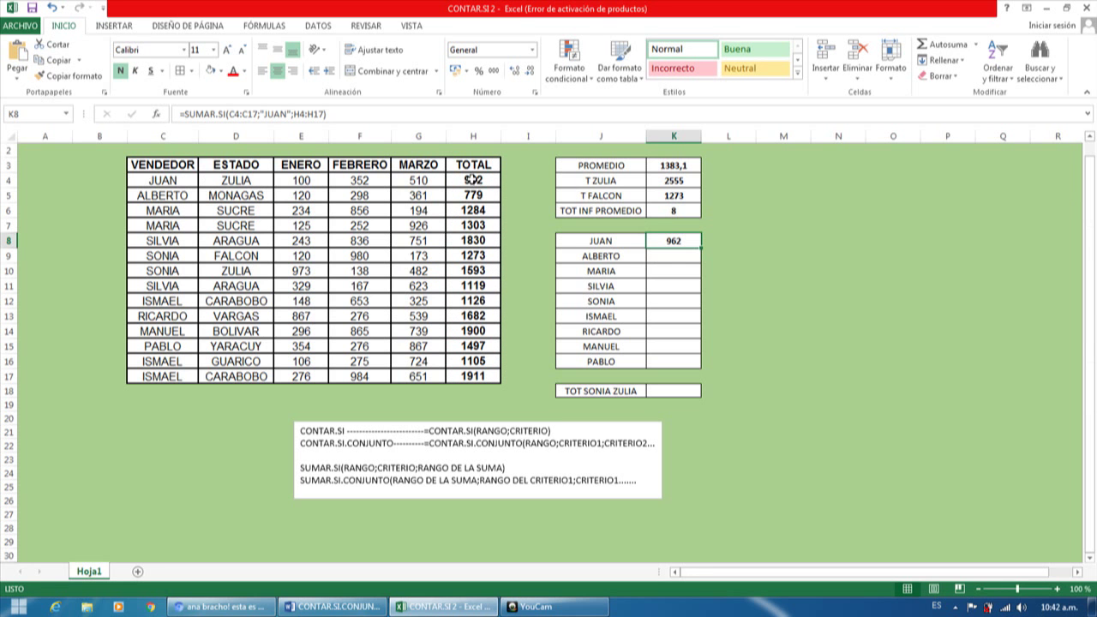
# Total the second listed seller's sales in K9 using SUMAR.SI with range C4:C17, that seller's name as criterion and sum range H4:H17
pyautogui.click(672, 259)
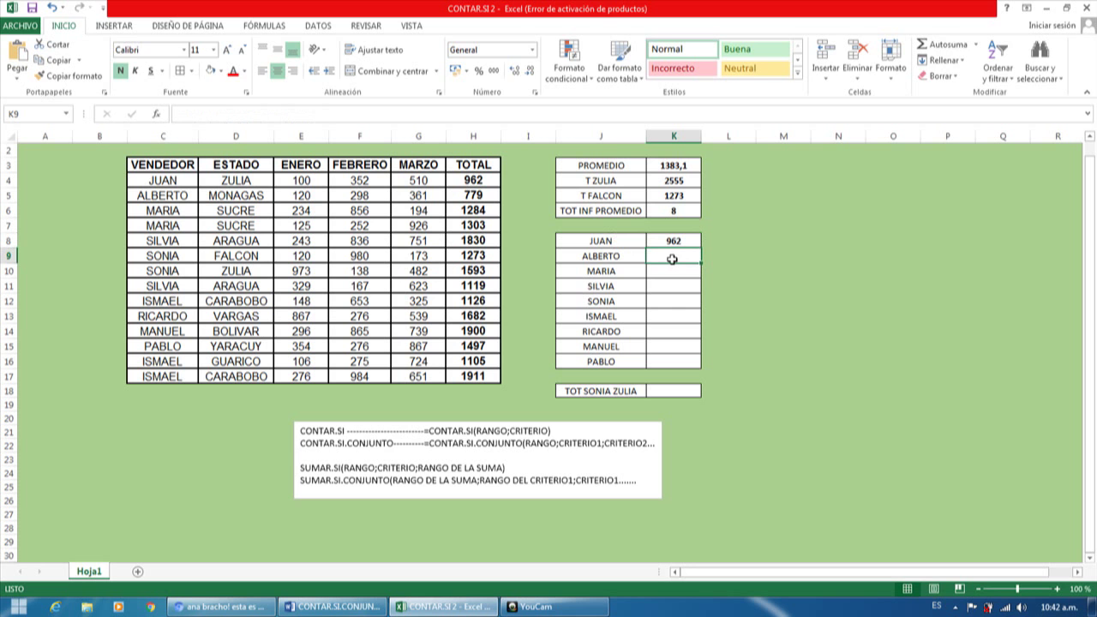
pyautogui.write('=SU')
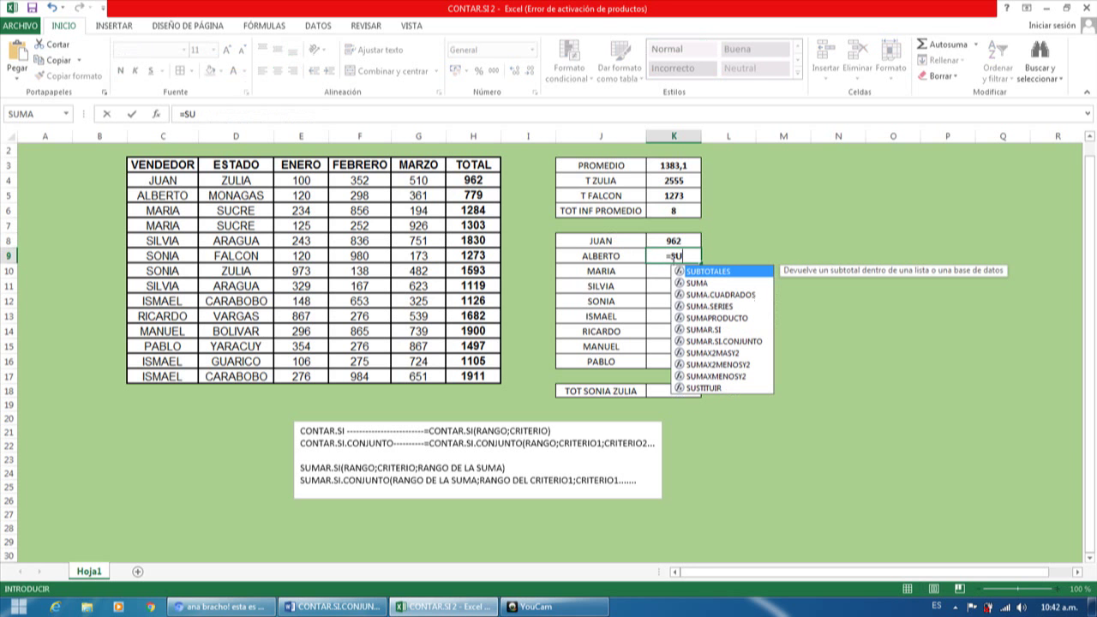
pyautogui.doubleClick(721, 331)
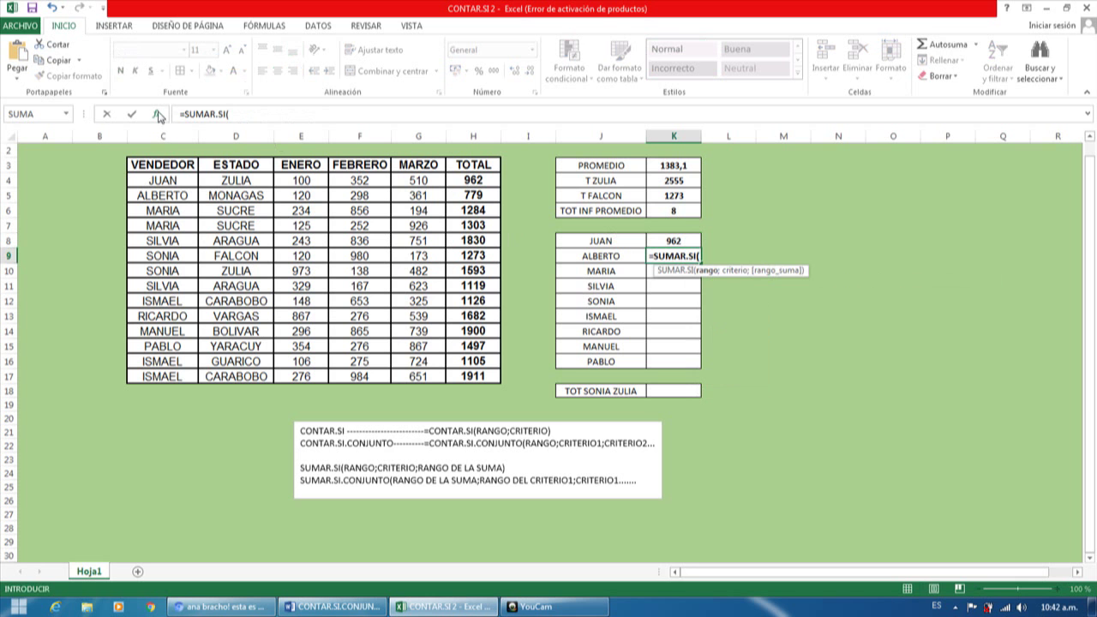
pyautogui.click(156, 113)
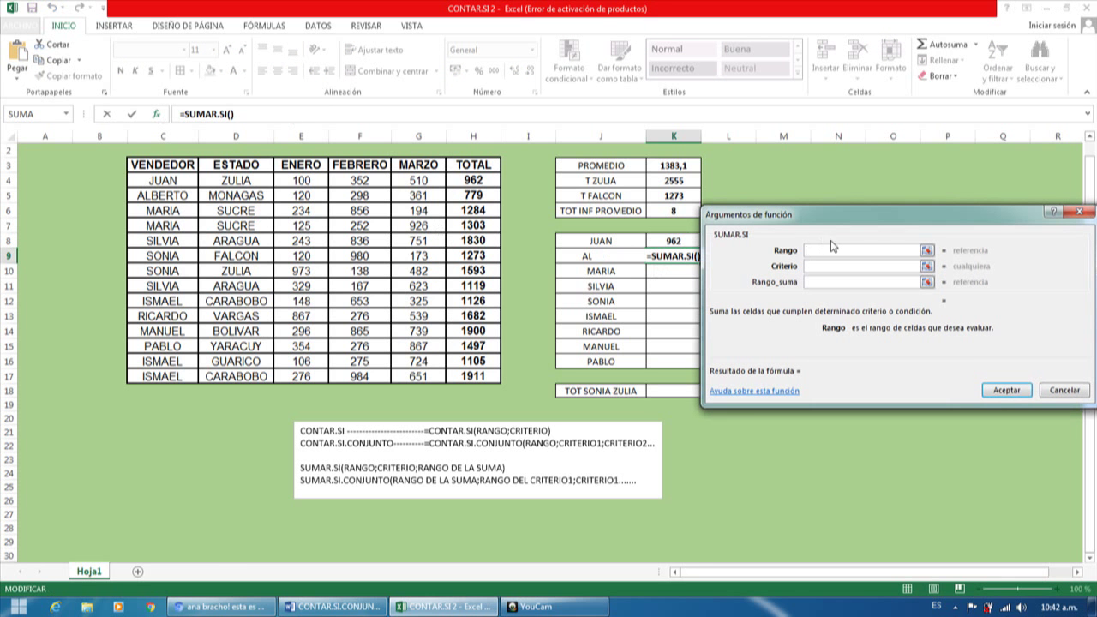
pyautogui.moveTo(178, 181); pyautogui.dragTo(179, 377)
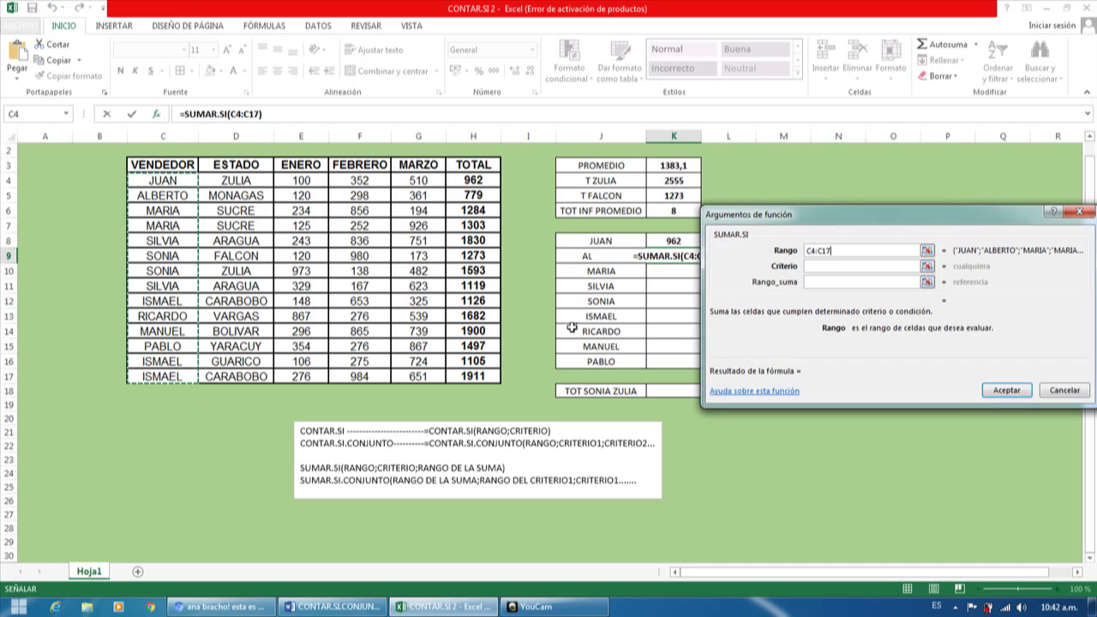
pyautogui.click(814, 269)
pyautogui.write('ALBERTO')
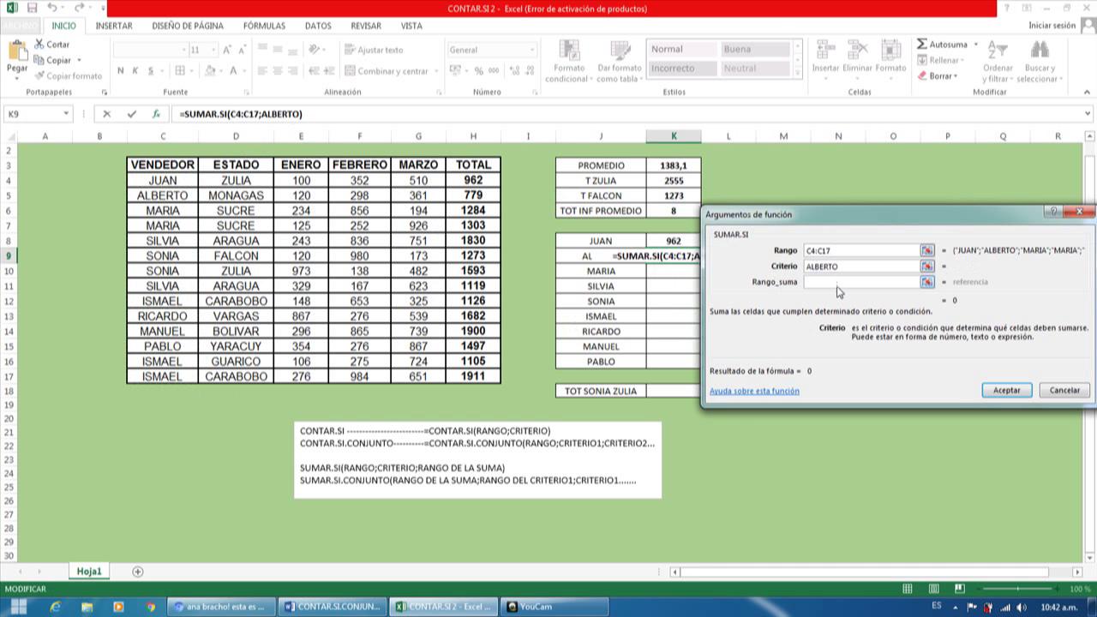
pyautogui.click(838, 284)
pyautogui.click(493, 181)
pyautogui.moveTo(493, 181); pyautogui.dragTo(483, 376)
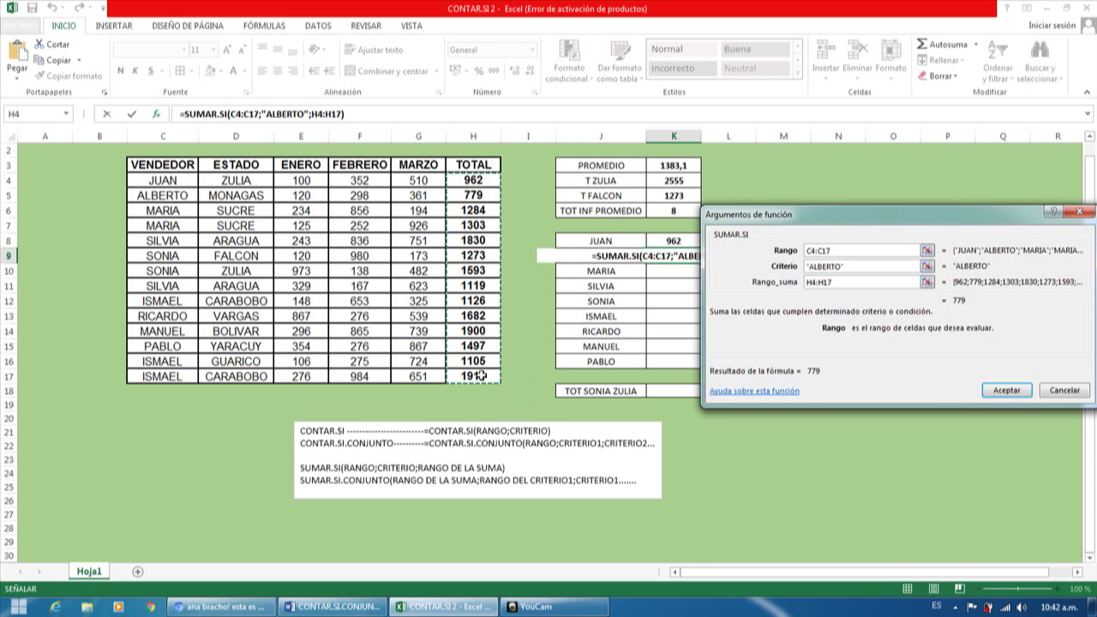
pyautogui.press('Return')
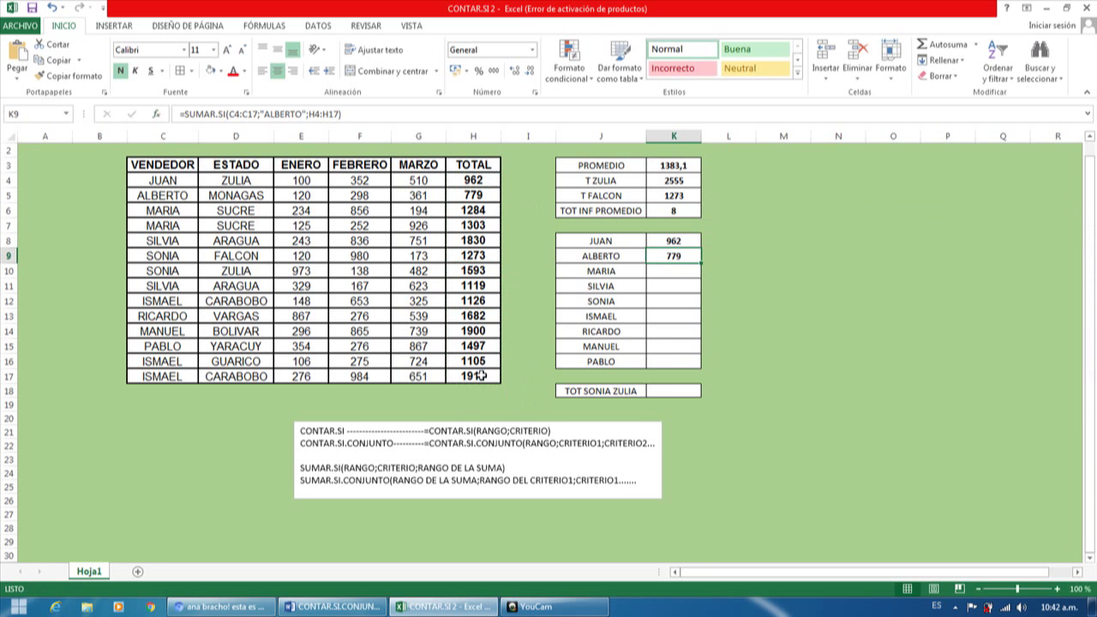
# Total the third listed seller's sales in K10 using SUMAR.SI with range C4:C17, that seller's name as criterion and sum range H4:H17
pyautogui.click(676, 272)
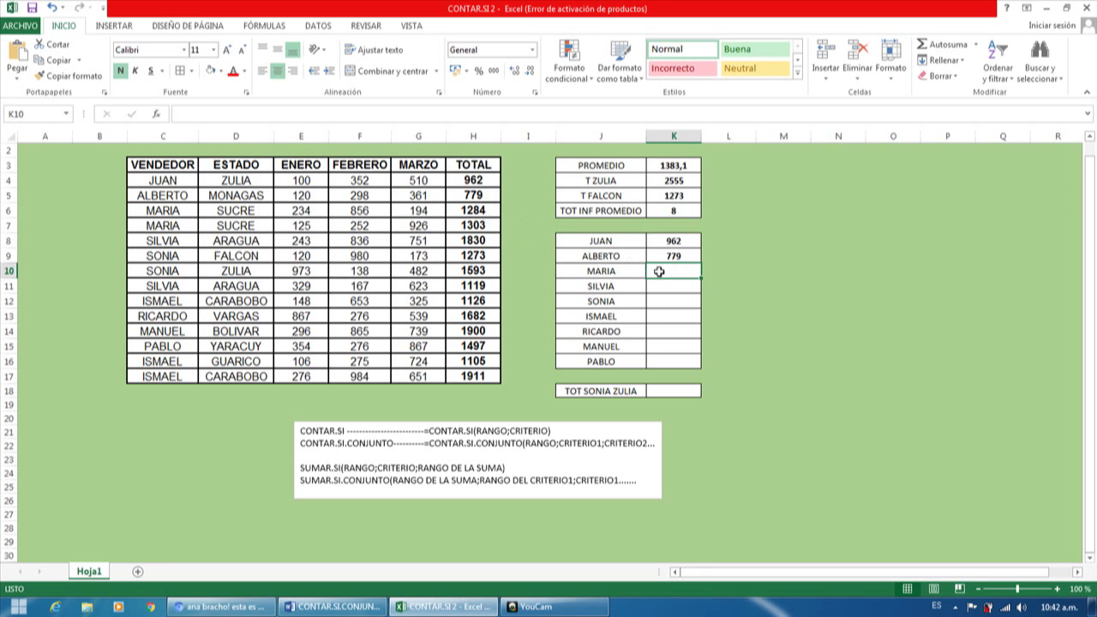
pyautogui.write('=SUMAR')
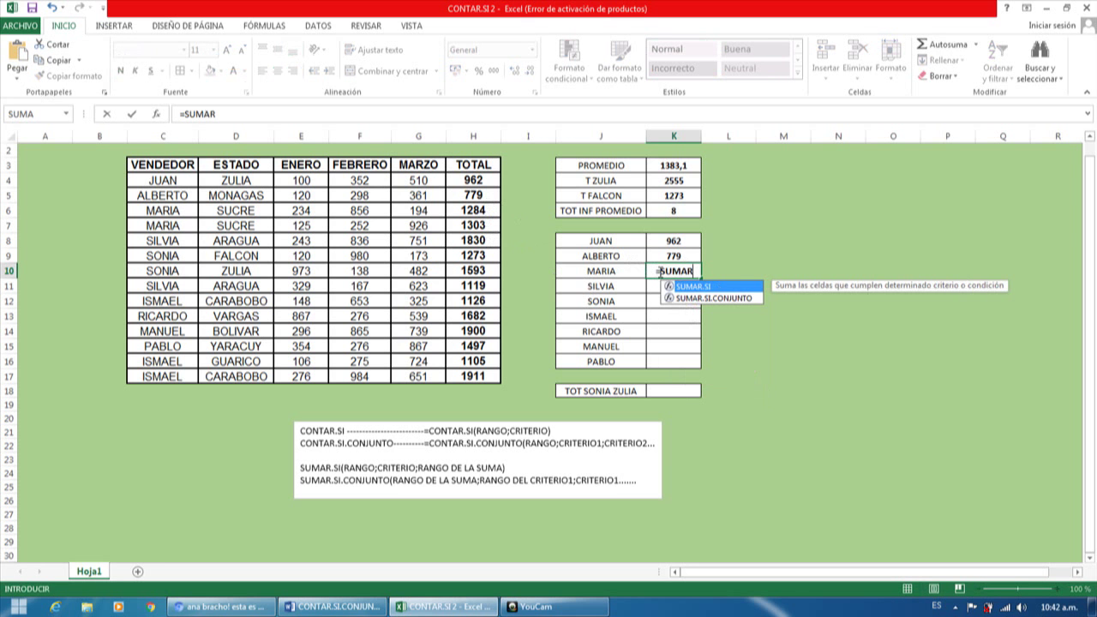
pyautogui.doubleClick(686, 287)
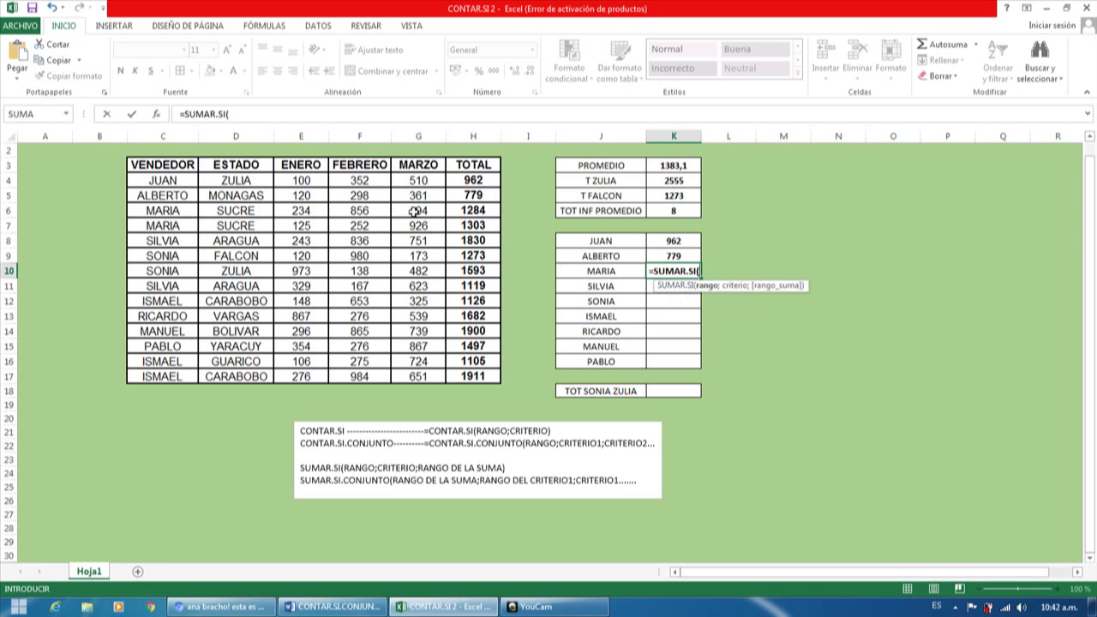
pyautogui.click(156, 115)
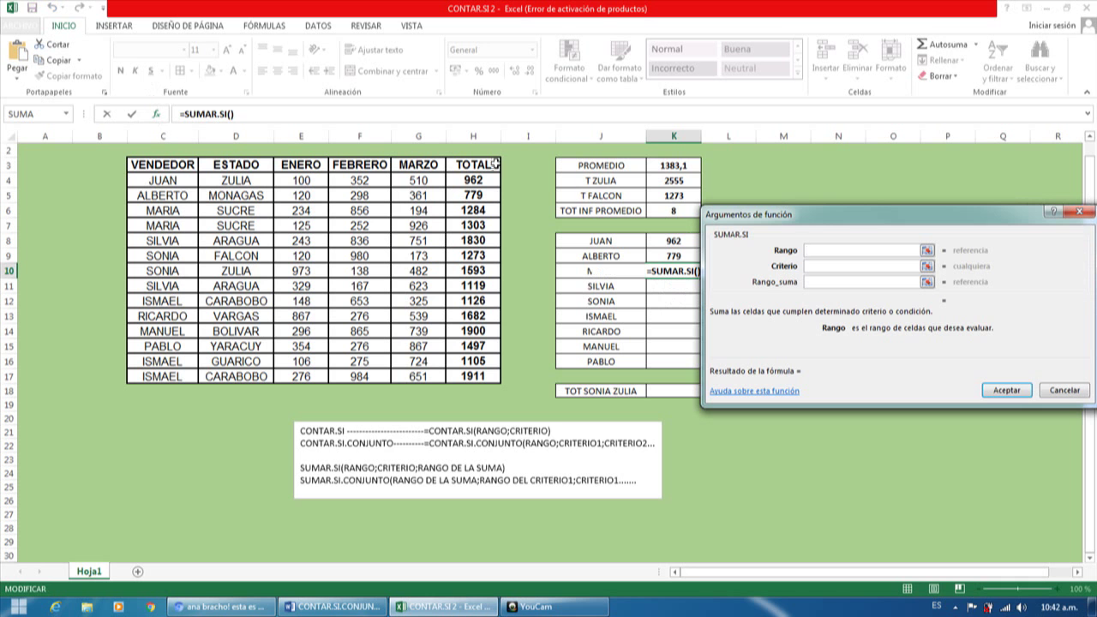
pyautogui.moveTo(163, 180); pyautogui.dragTo(176, 377)
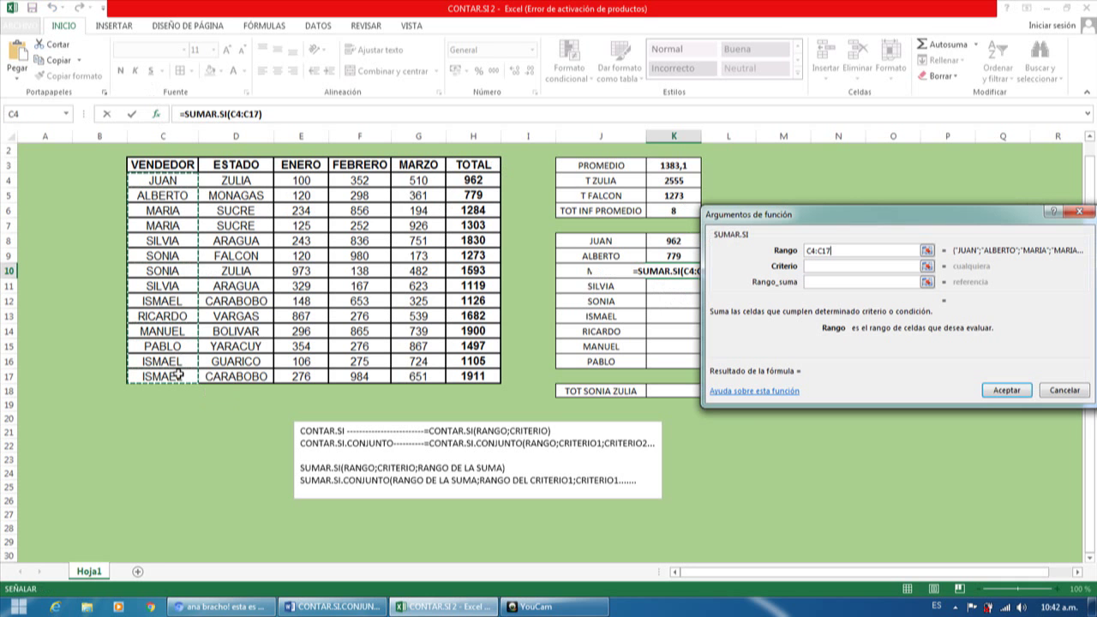
pyautogui.click(844, 266)
pyautogui.write('MARIA')
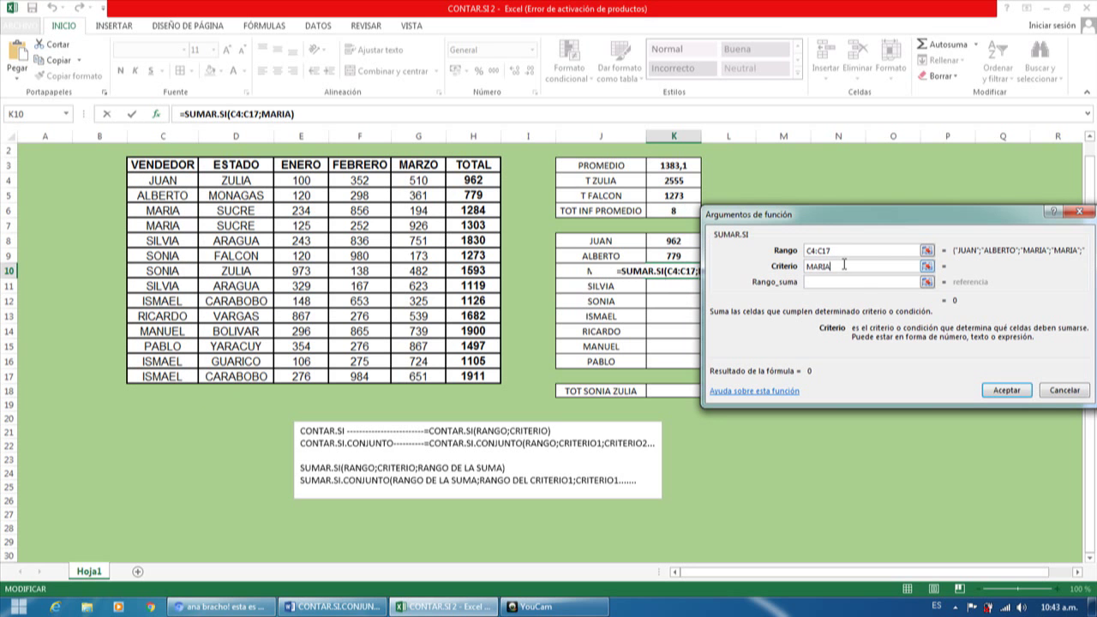
pyautogui.click(864, 283)
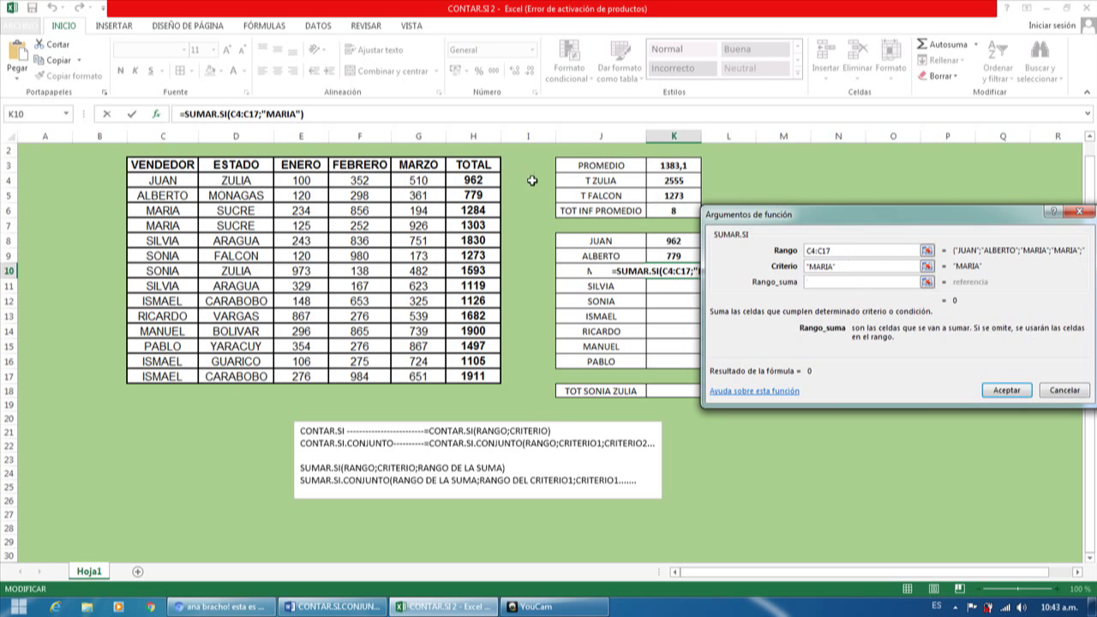
pyautogui.click(494, 181)
pyautogui.moveTo(486, 306); pyautogui.dragTo(488, 381)
pyautogui.click(1001, 392)
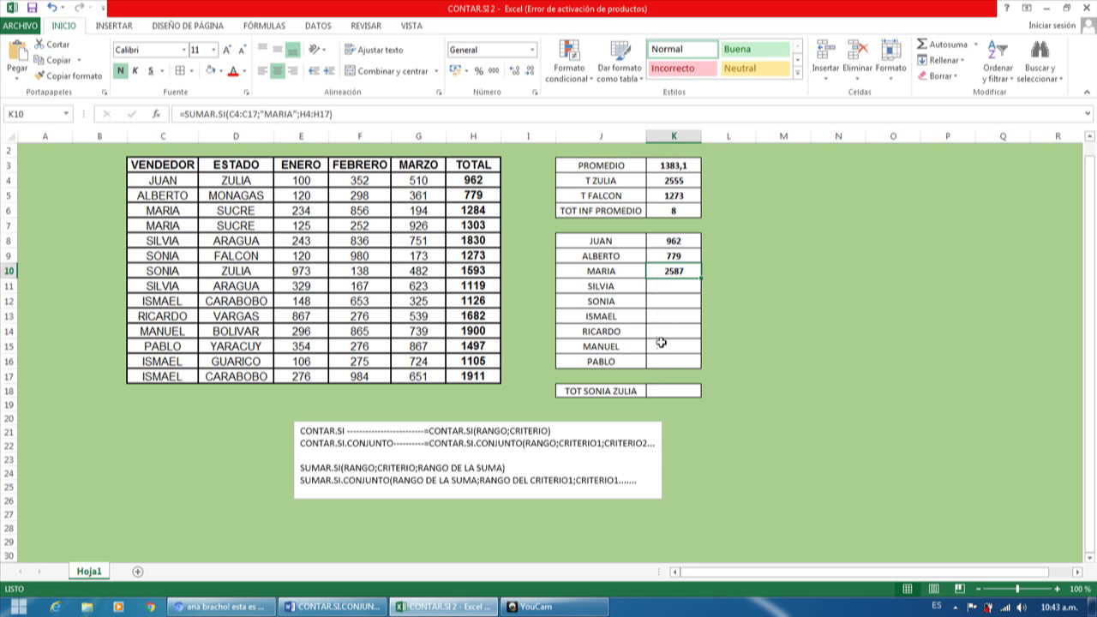
# In the Word document, highlight ZULIA and the seller's name in yellow in the last exercise question
pyautogui.click(659, 391)
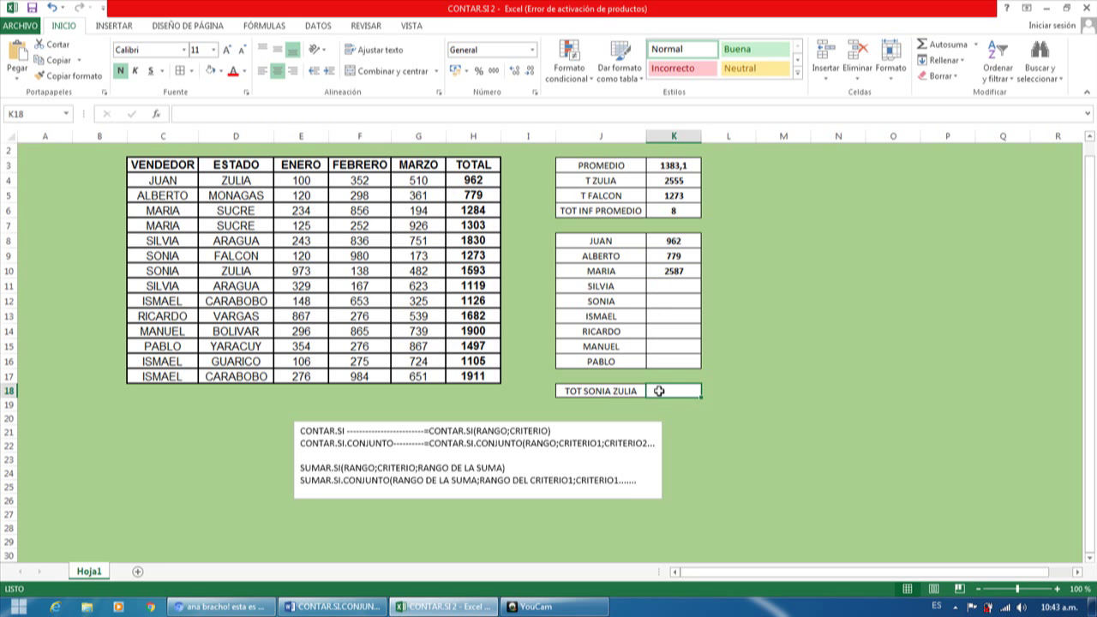
pyautogui.click(377, 607)
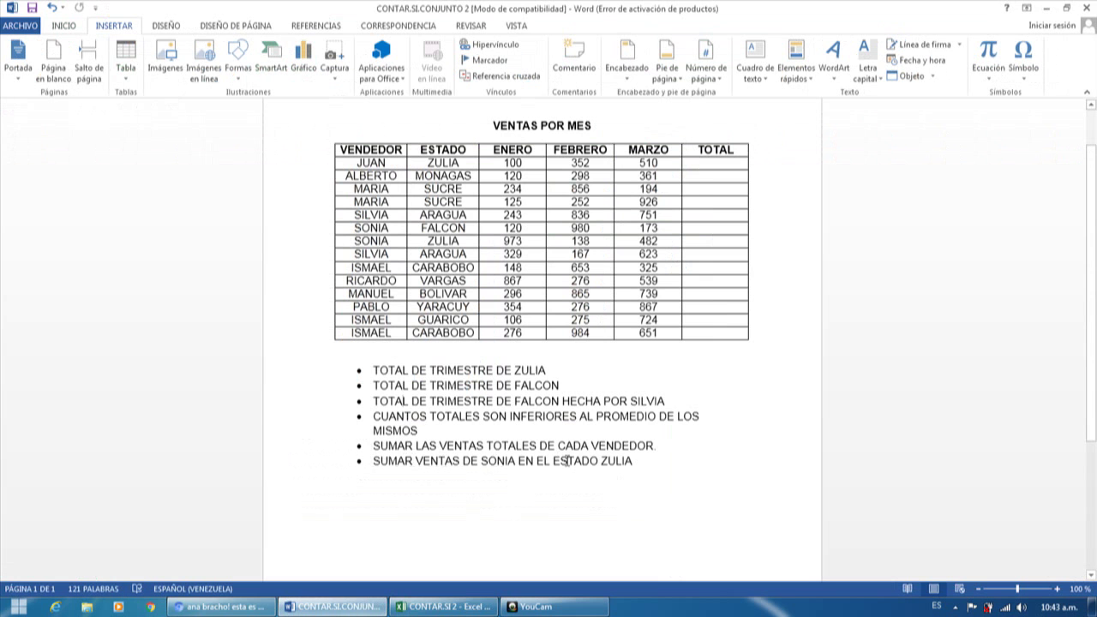
pyautogui.click(600, 460)
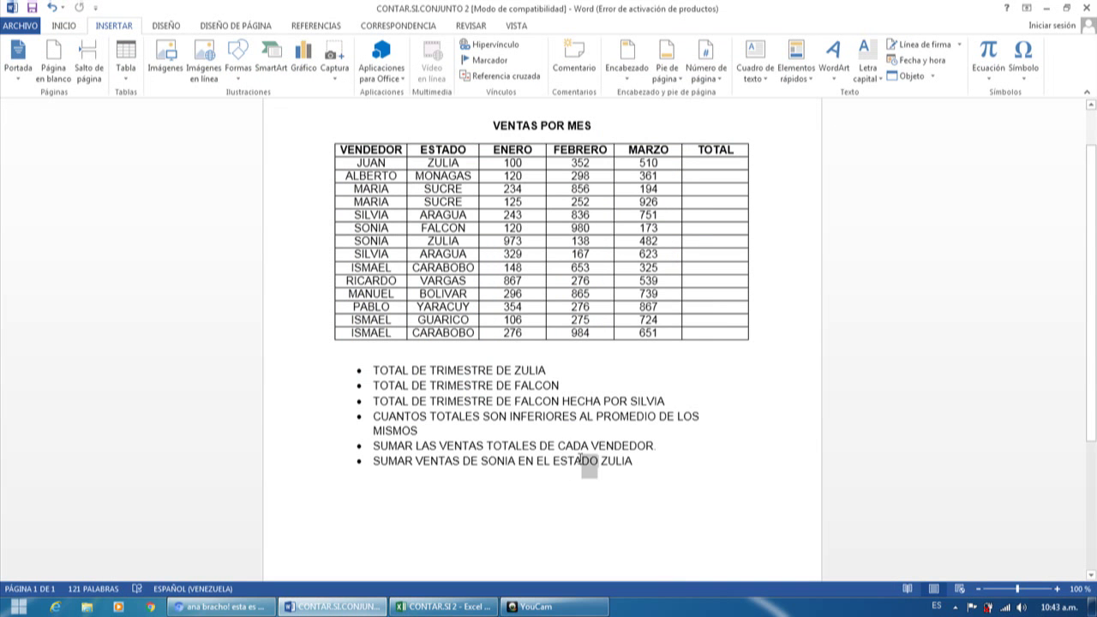
pyautogui.moveTo(601, 460); pyautogui.dragTo(633, 461)
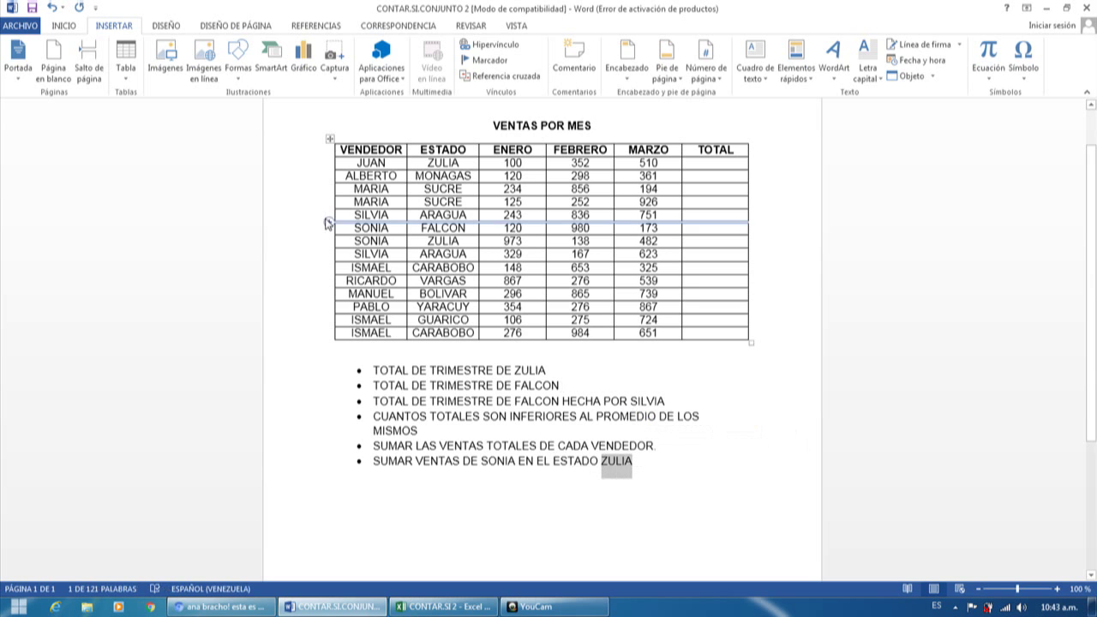
pyautogui.click(74, 28)
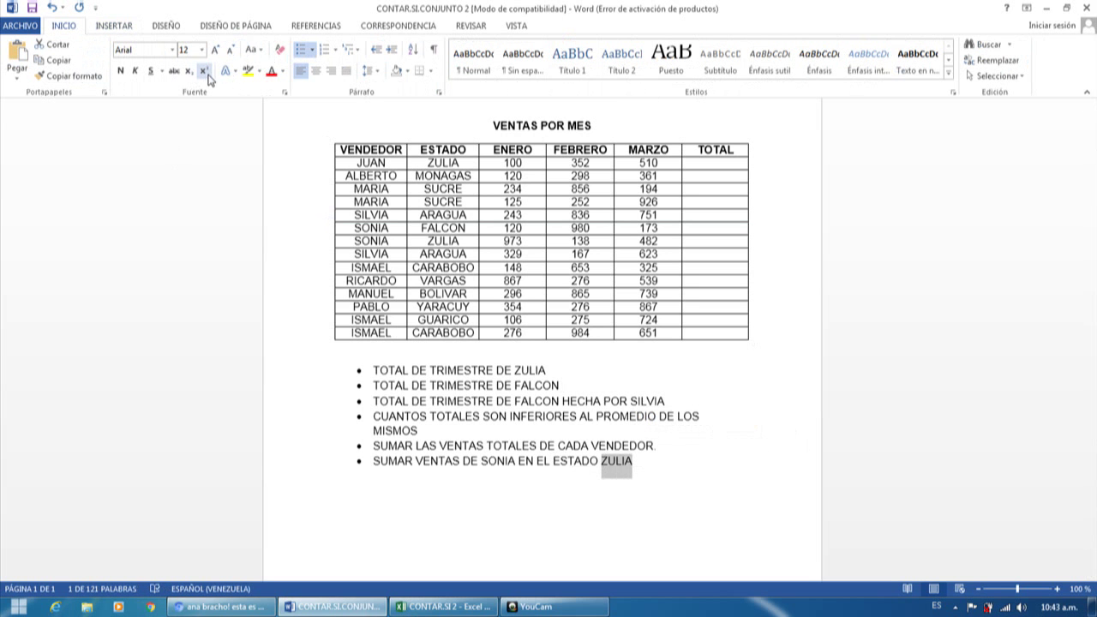
pyautogui.click(248, 72)
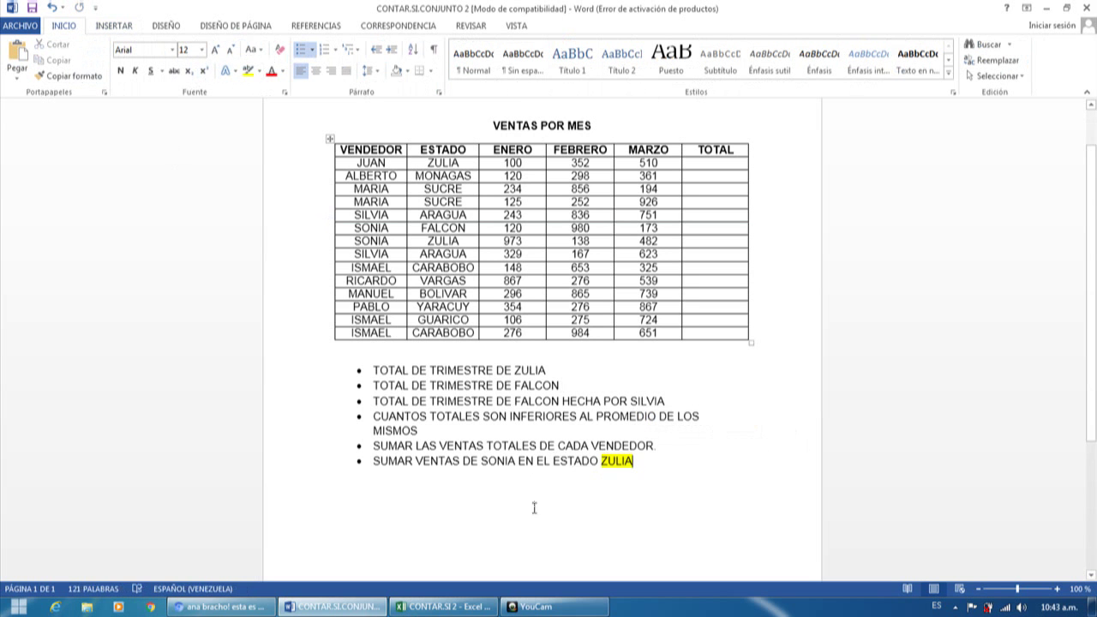
pyautogui.moveTo(514, 463); pyautogui.dragTo(480, 463)
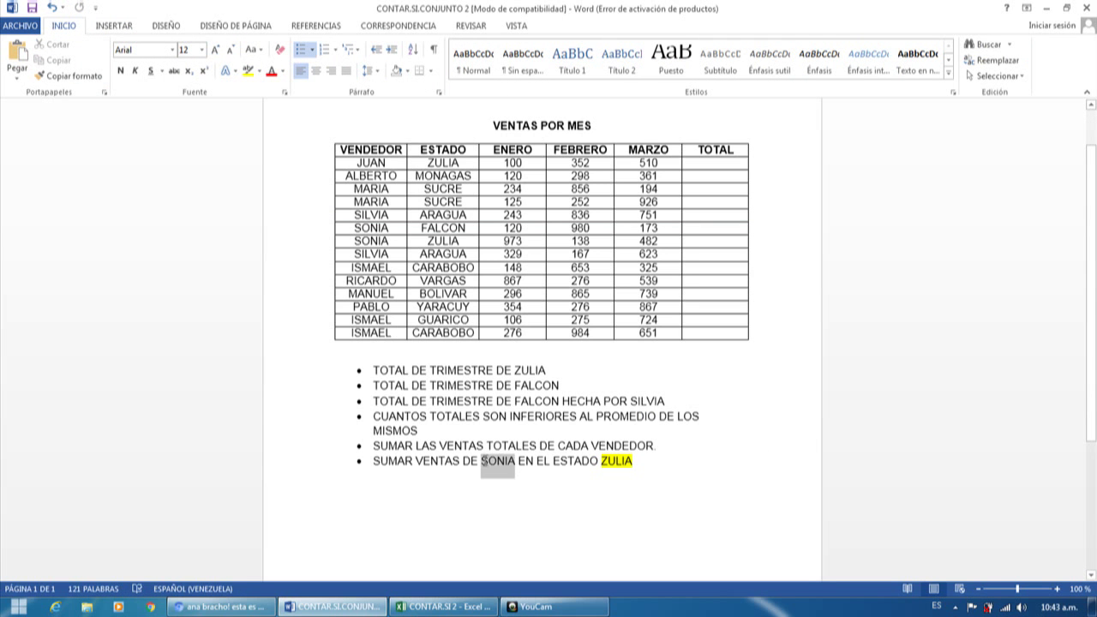
pyautogui.click(248, 72)
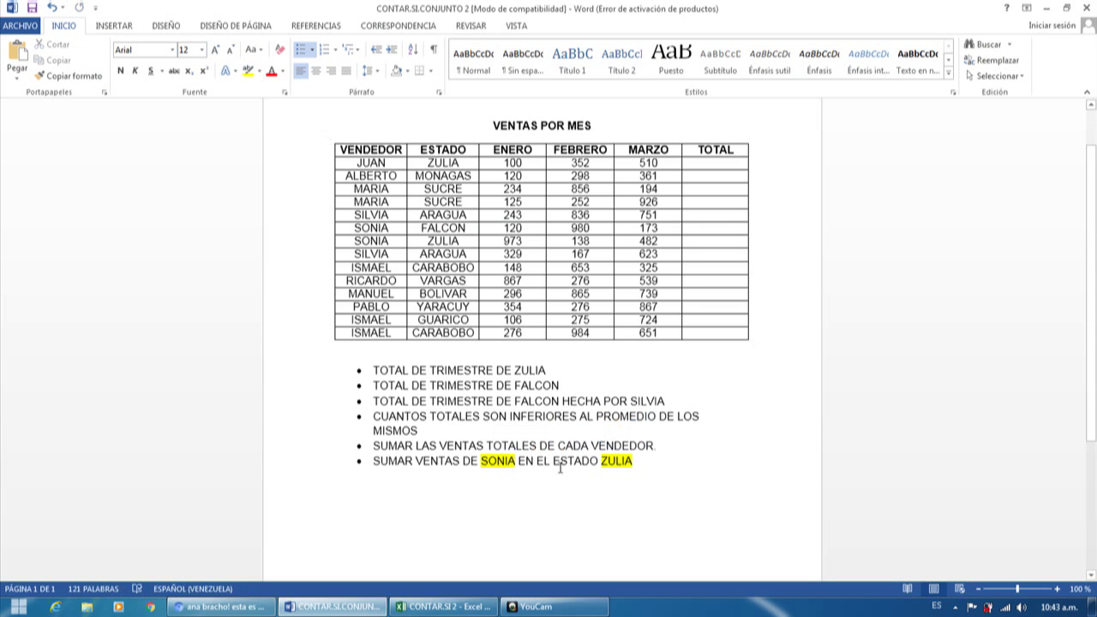
# Return to the Excel worksheet and start a SUMAR.SI.CONJUNTO formula in K18 with sum range H4:H17
pyautogui.click(445, 607)
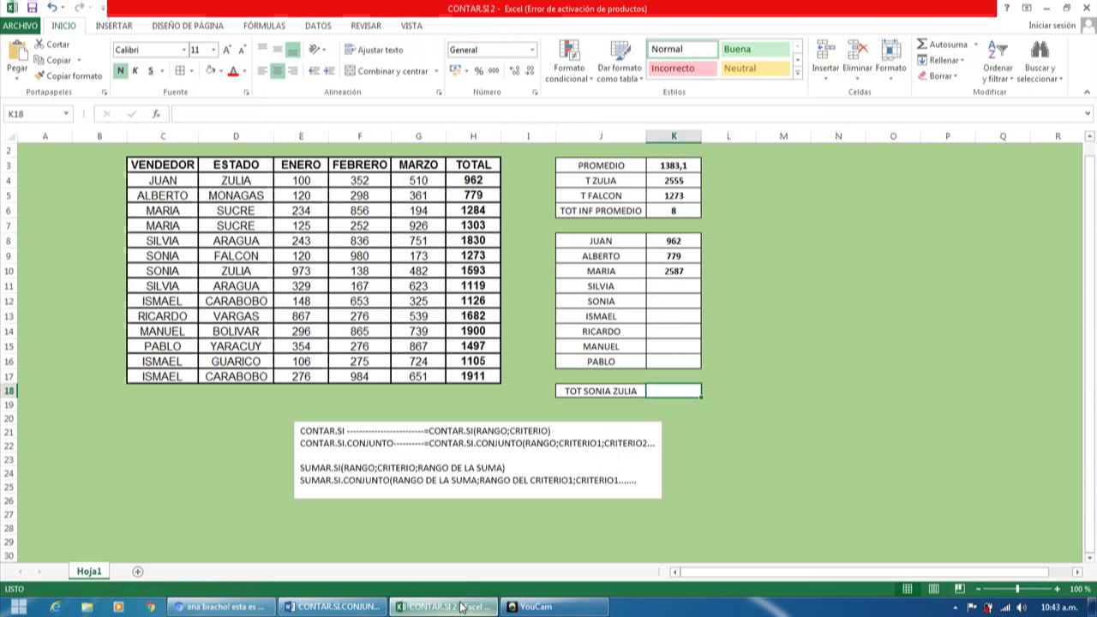
pyautogui.doubleClick(655, 393)
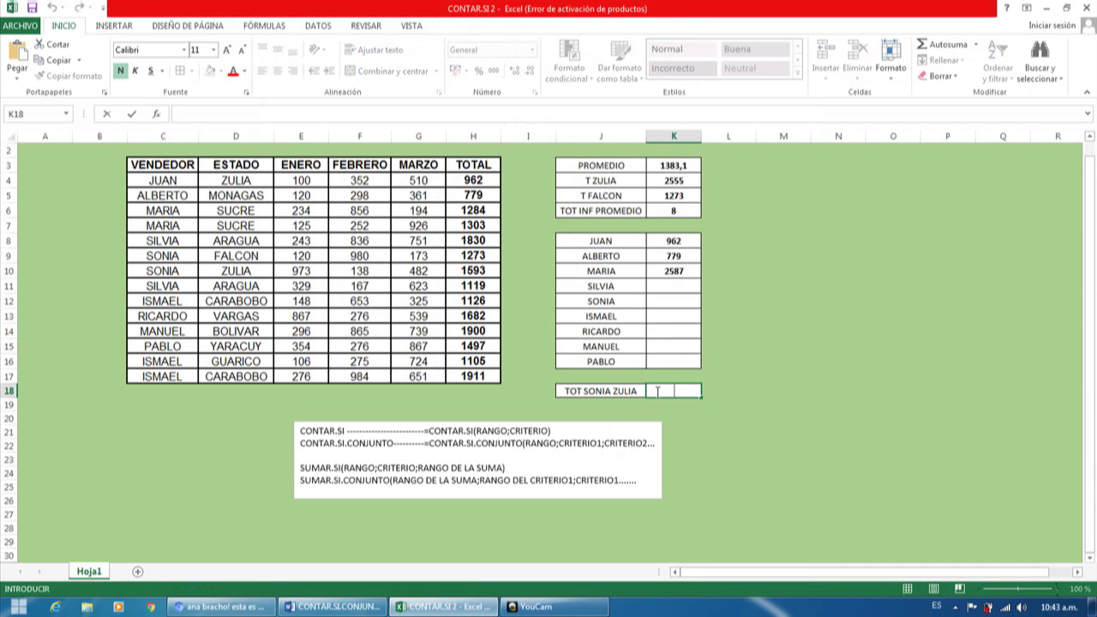
pyautogui.write('=SUMAR')
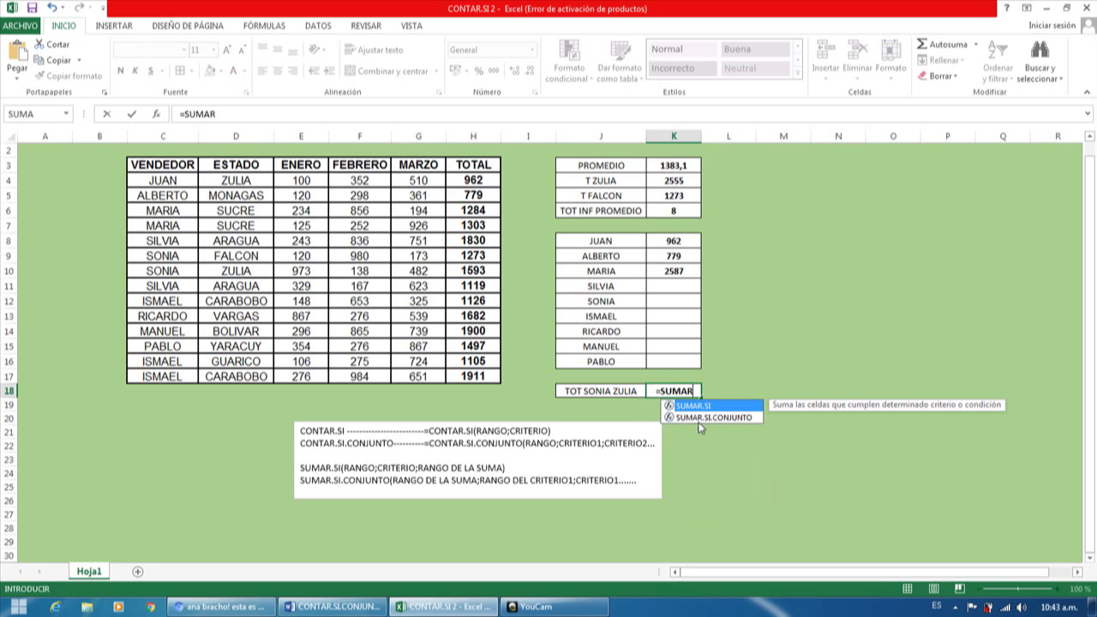
pyautogui.doubleClick(698, 417)
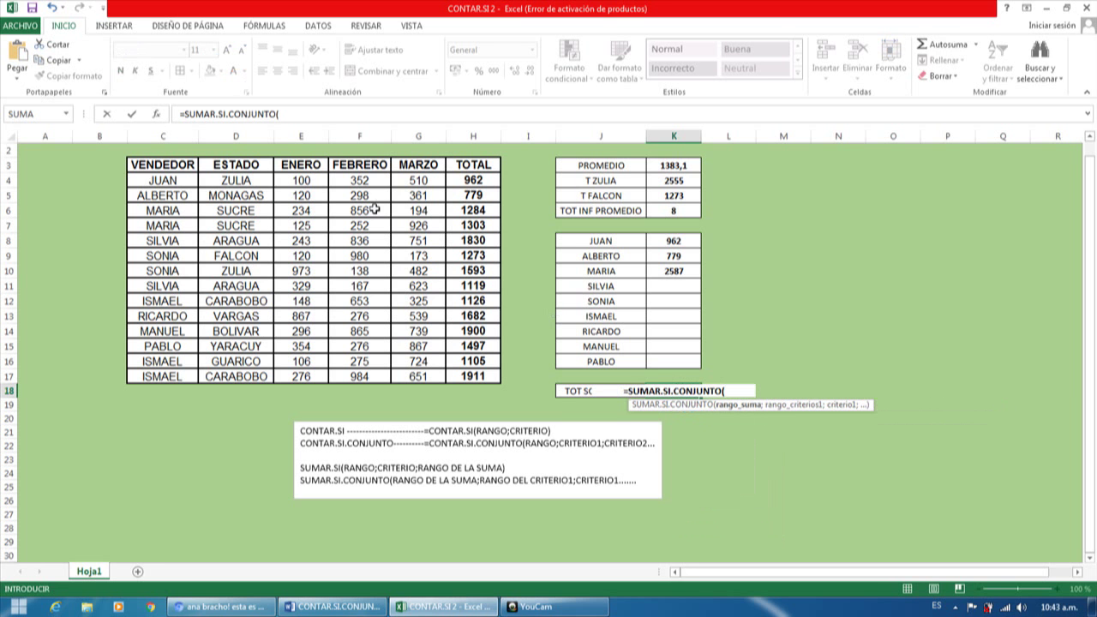
pyautogui.click(159, 115)
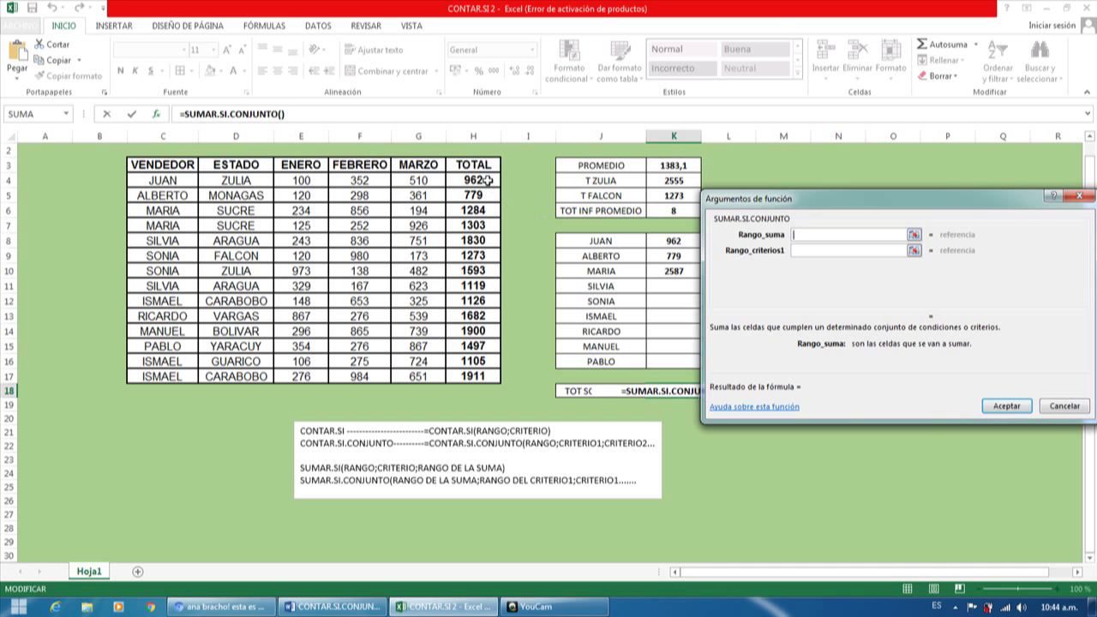
pyautogui.moveTo(486, 180); pyautogui.dragTo(485, 375)
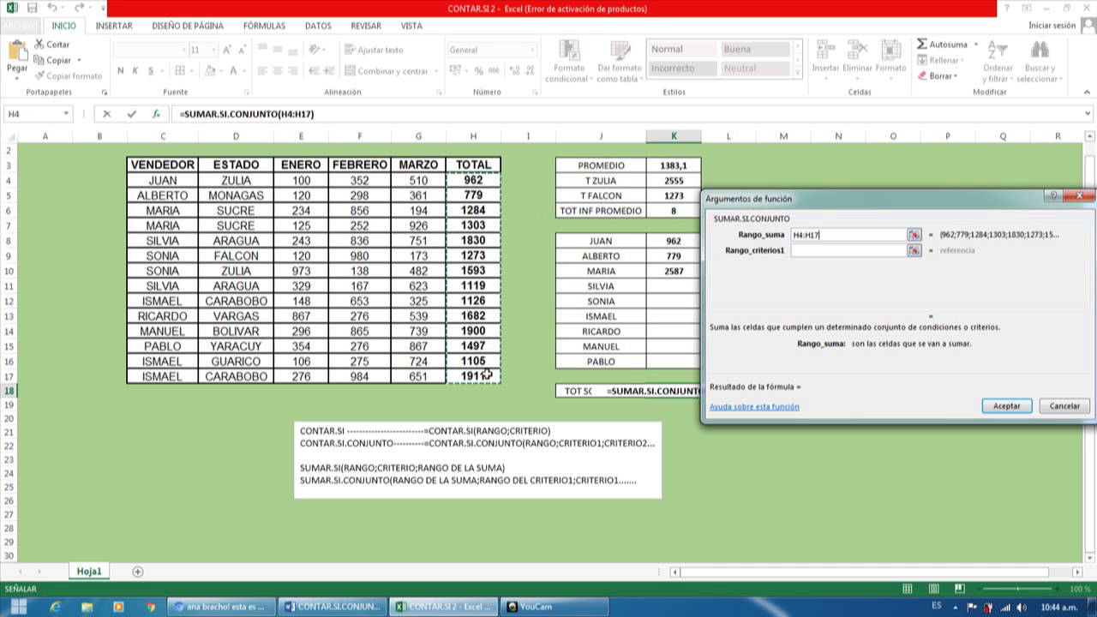
# Set the first criteria range to C4:C17 with the seller's name from the K18 row label as its criterion
pyautogui.click(811, 250)
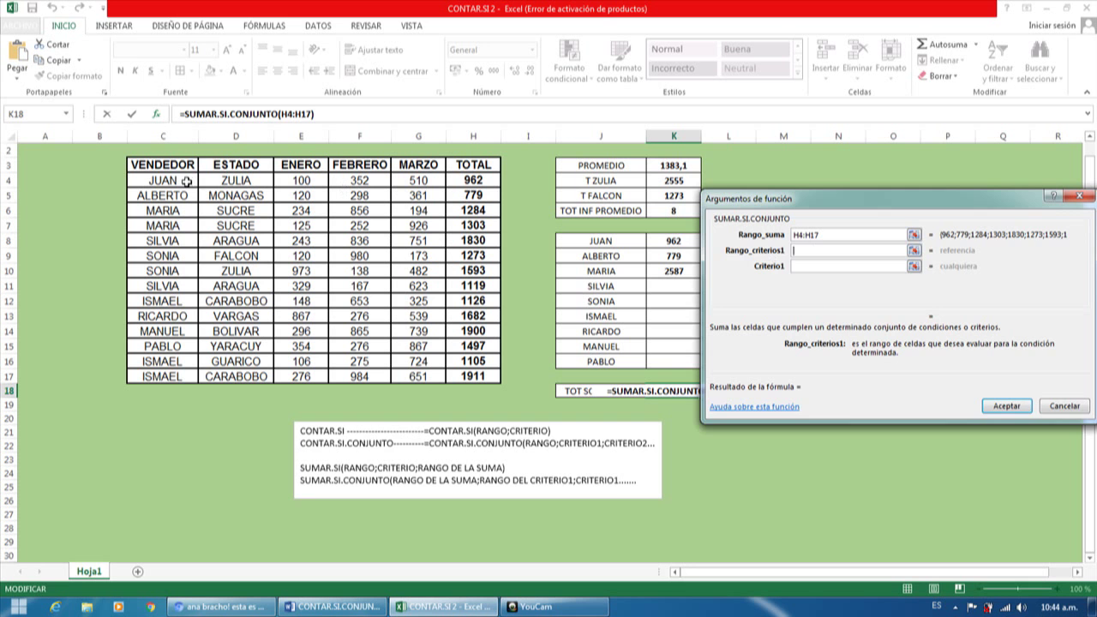
pyautogui.moveTo(186, 181); pyautogui.dragTo(172, 370)
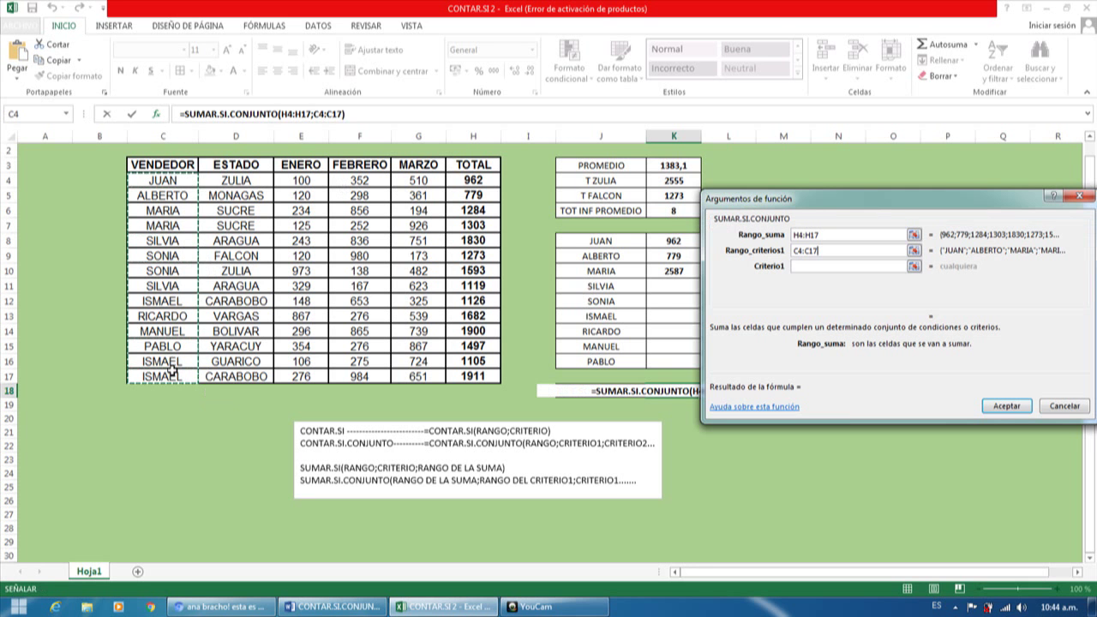
pyautogui.click(814, 267)
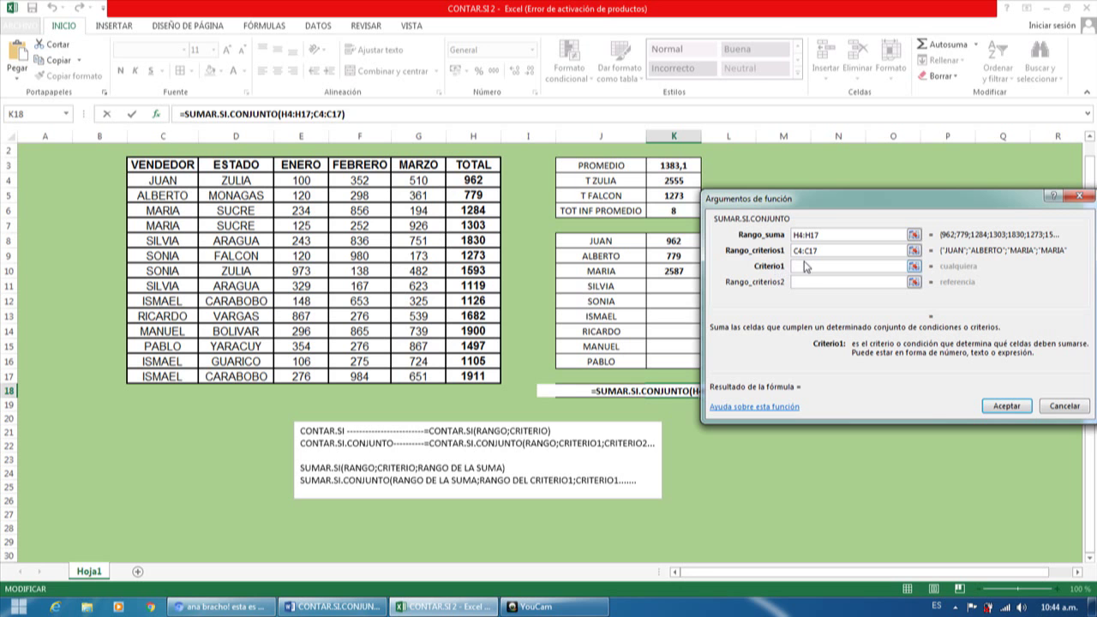
pyautogui.write('SONIA')
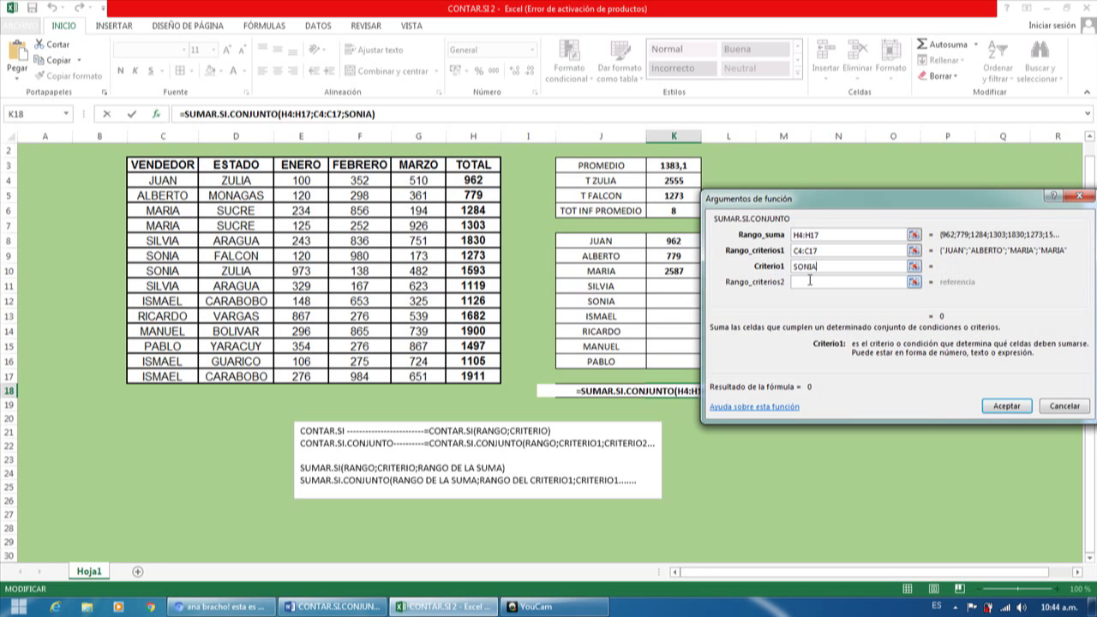
# Set the second criteria range to D4:D17 with criterion ZULIA and accept the function arguments for K18
pyautogui.click(809, 281)
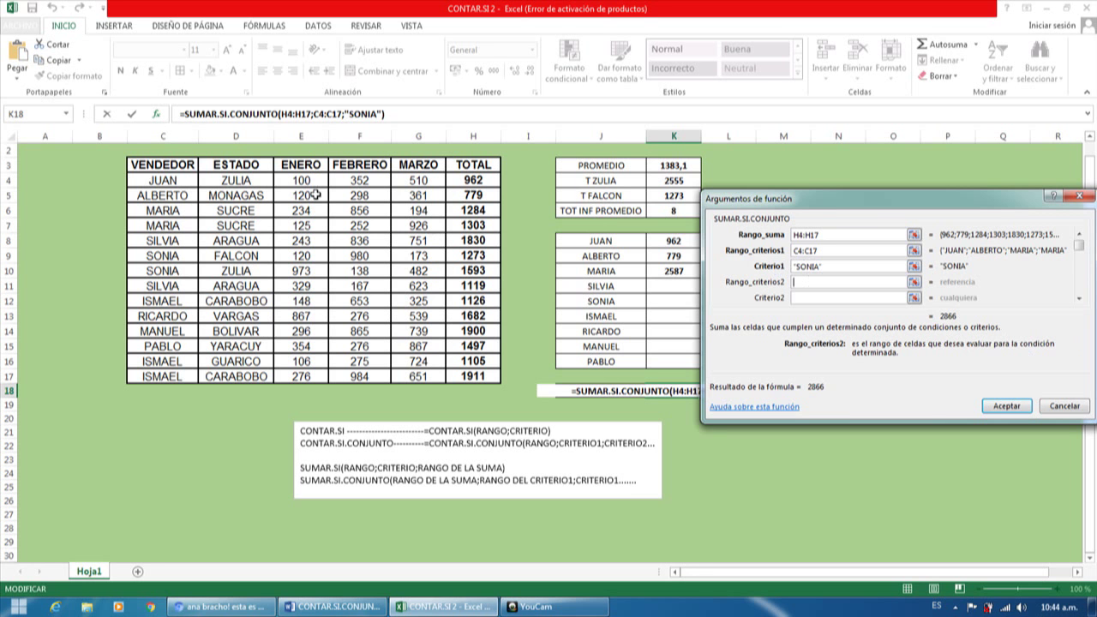
pyautogui.moveTo(262, 181); pyautogui.dragTo(248, 377)
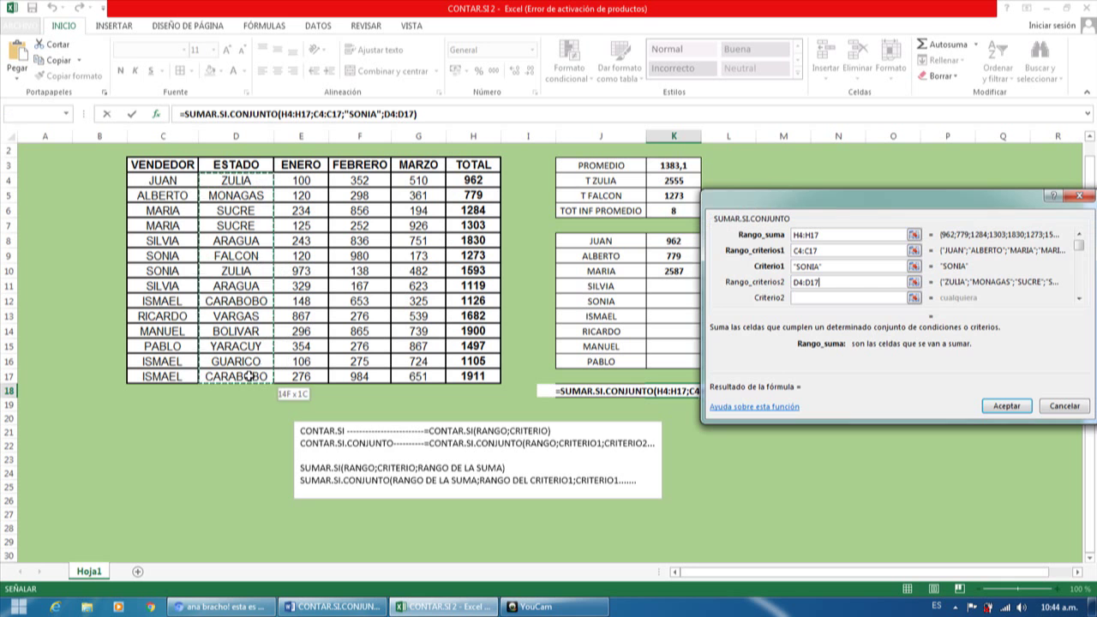
pyautogui.click(805, 298)
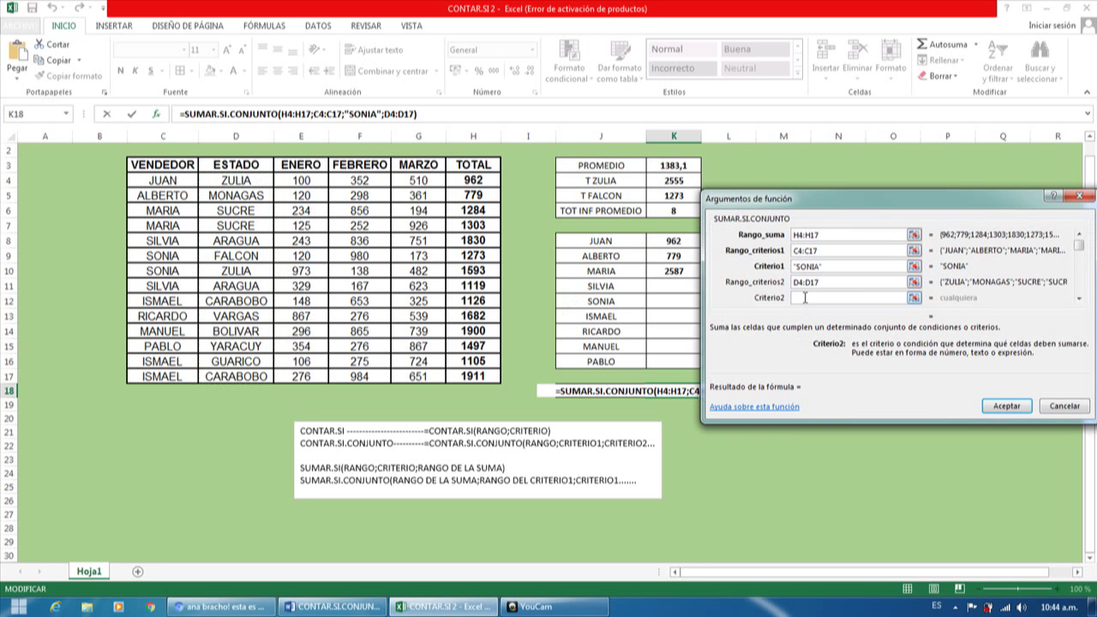
pyautogui.write('ZULIA')
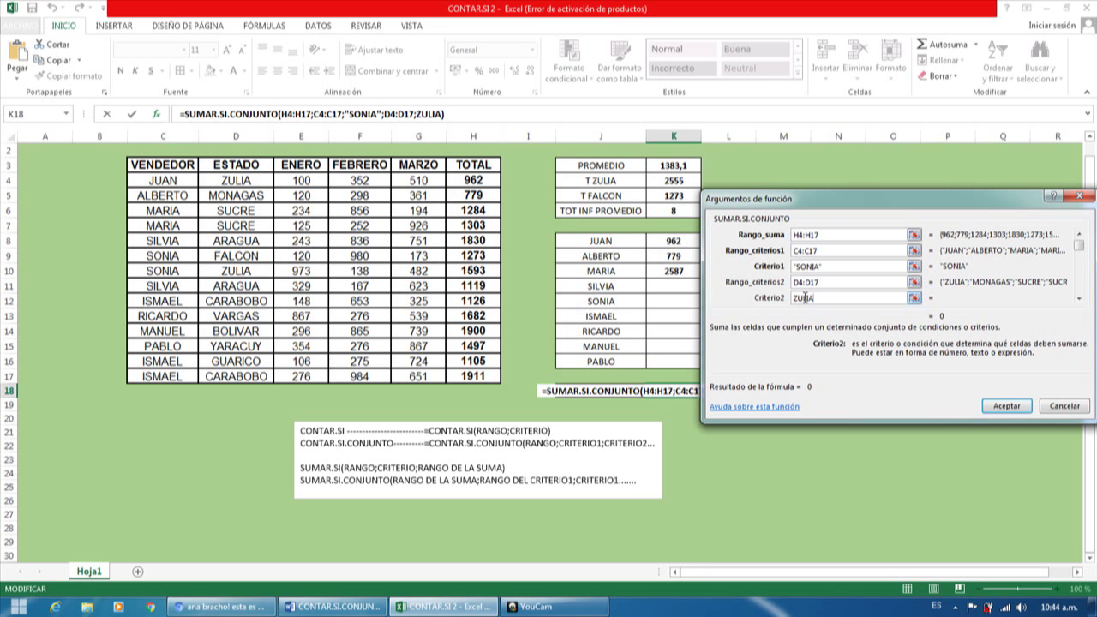
pyautogui.click(1079, 299)
pyautogui.click(1079, 299)
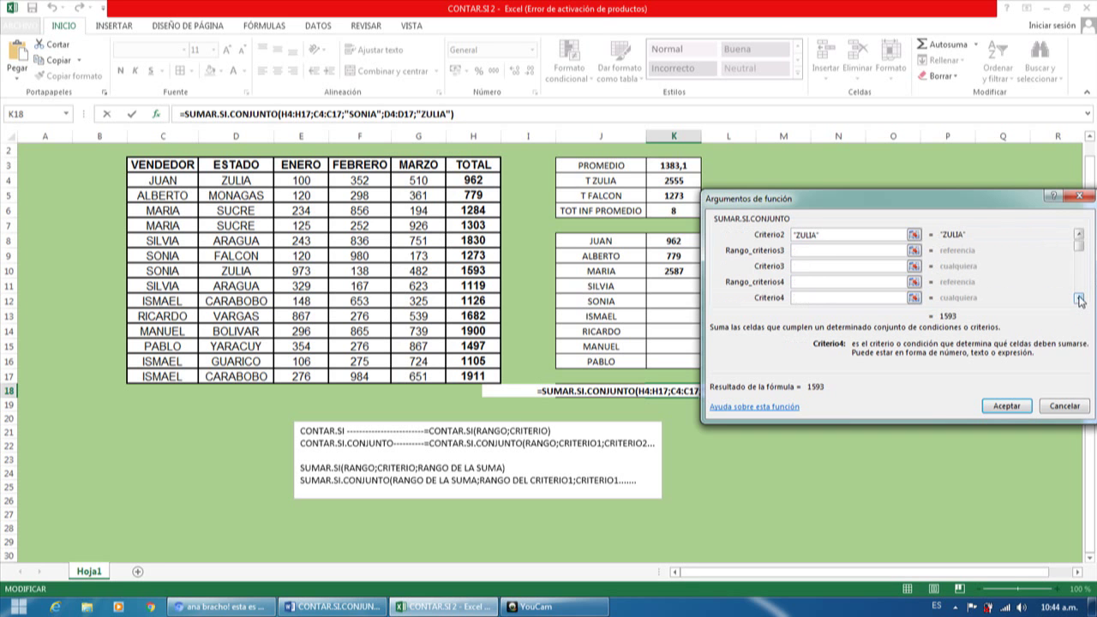
pyautogui.click(1080, 235)
pyautogui.click(1079, 236)
pyautogui.click(1079, 235)
pyautogui.click(1079, 236)
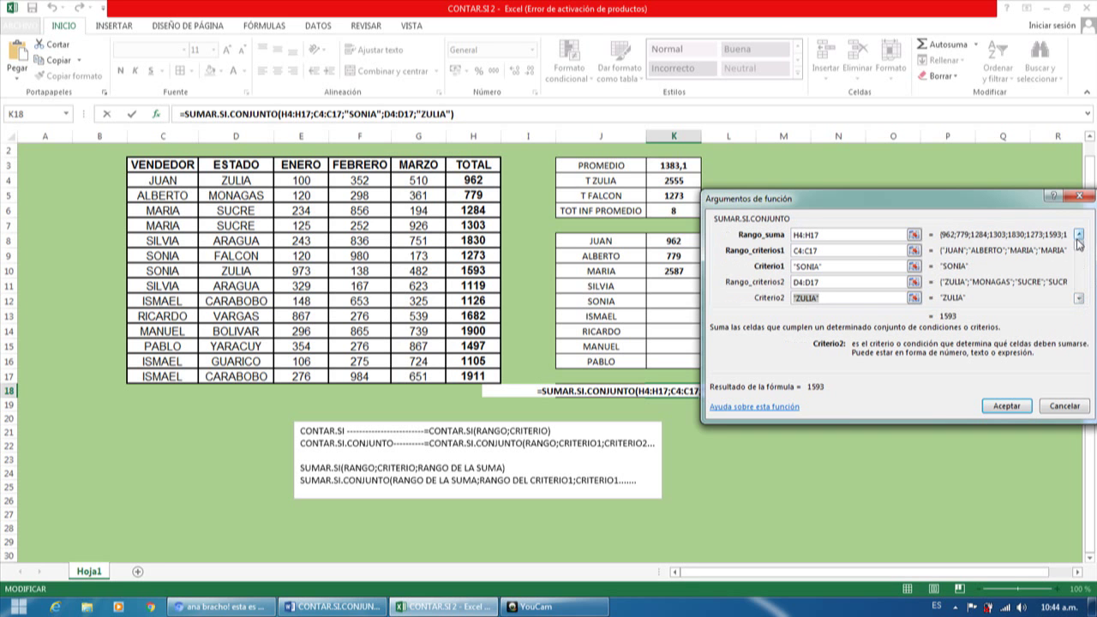
pyautogui.click(1007, 406)
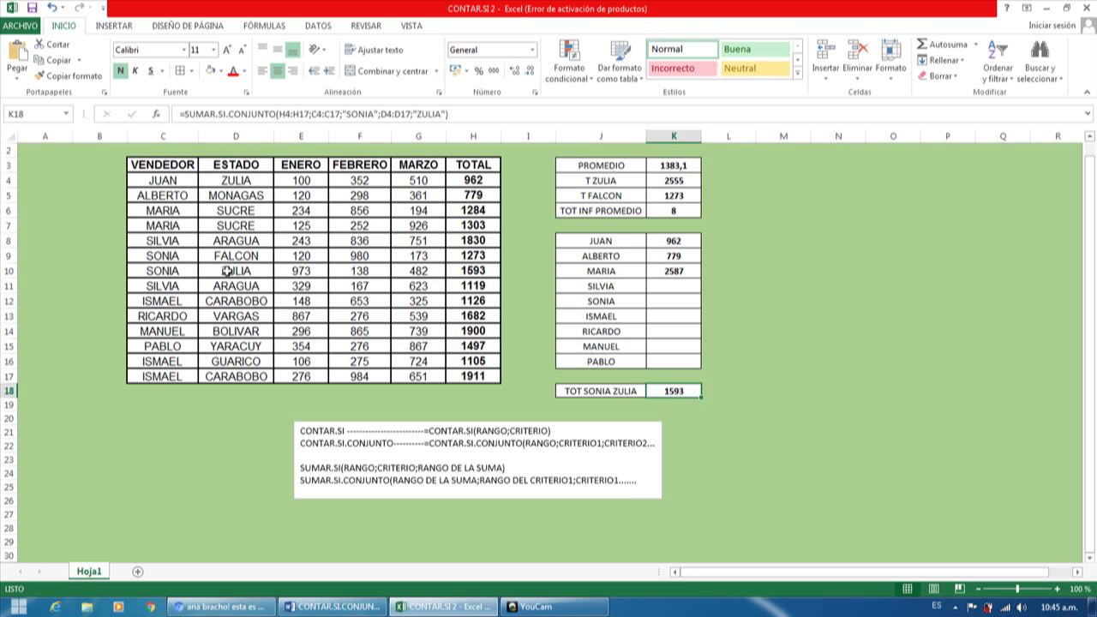
# Fill the matching sales total in H10 with yellow
pyautogui.click(469, 270)
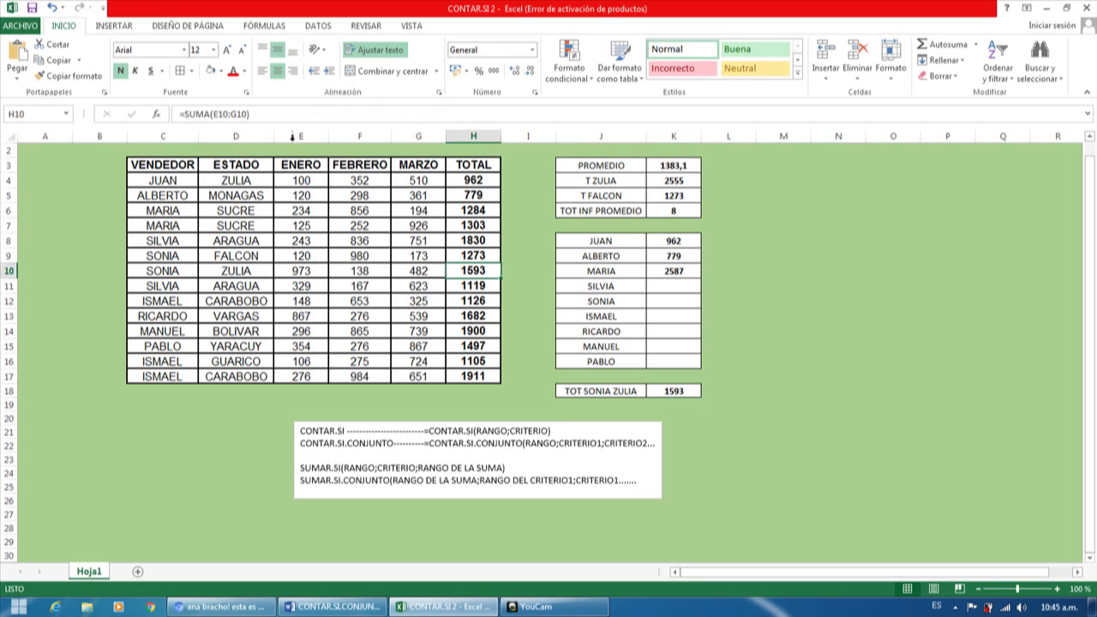
pyautogui.click(221, 71)
pyautogui.click(245, 178)
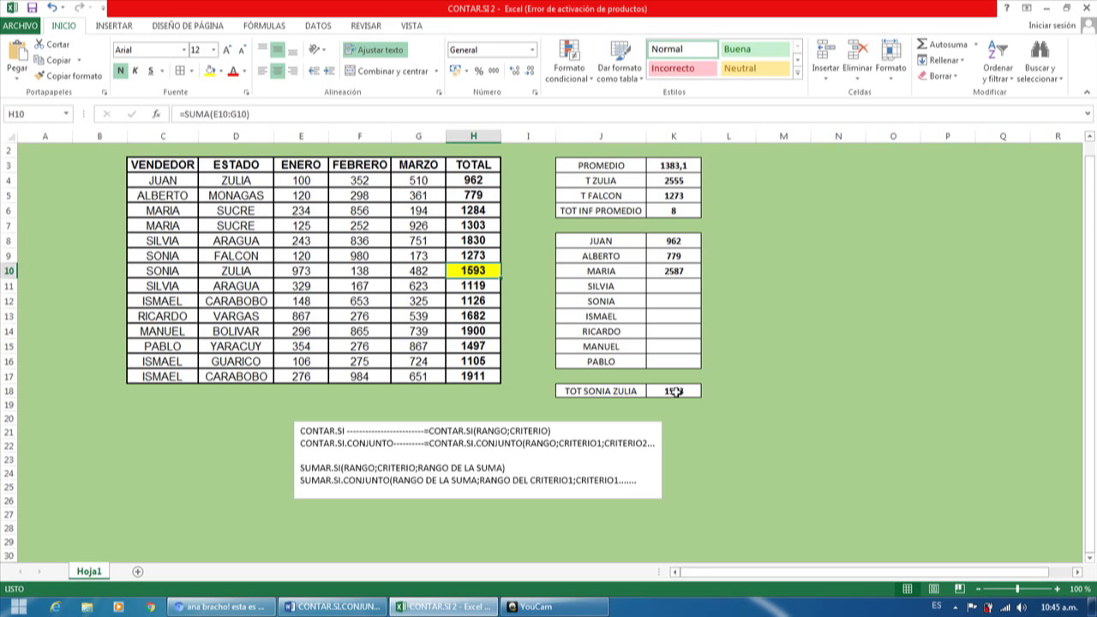
pyautogui.click(717, 422)
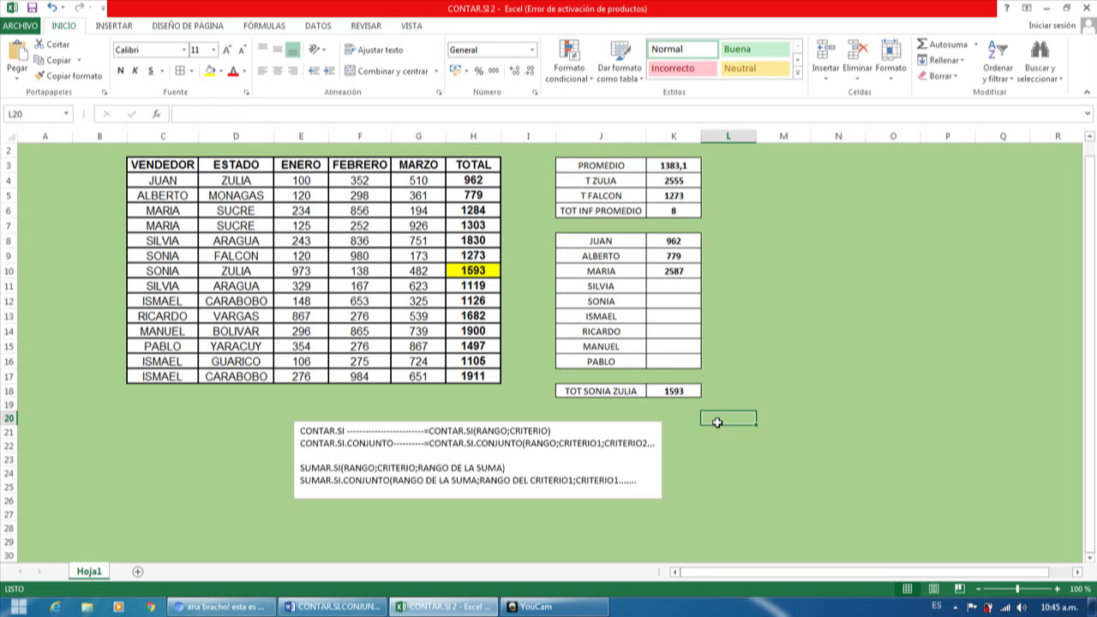
pyautogui.click(736, 361)
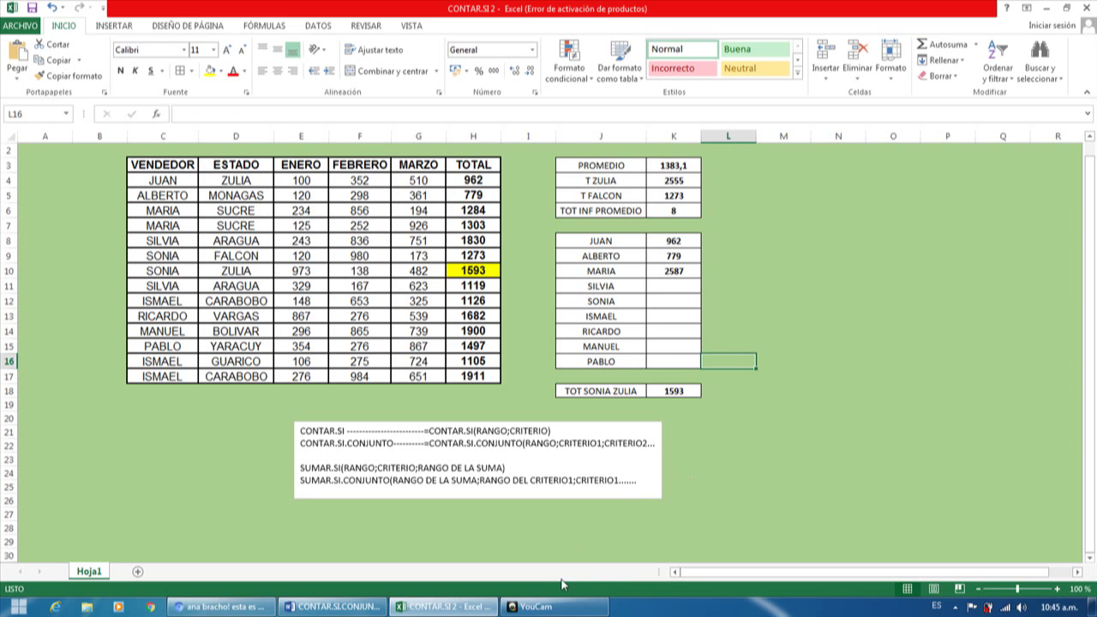
pyautogui.click(548, 609)
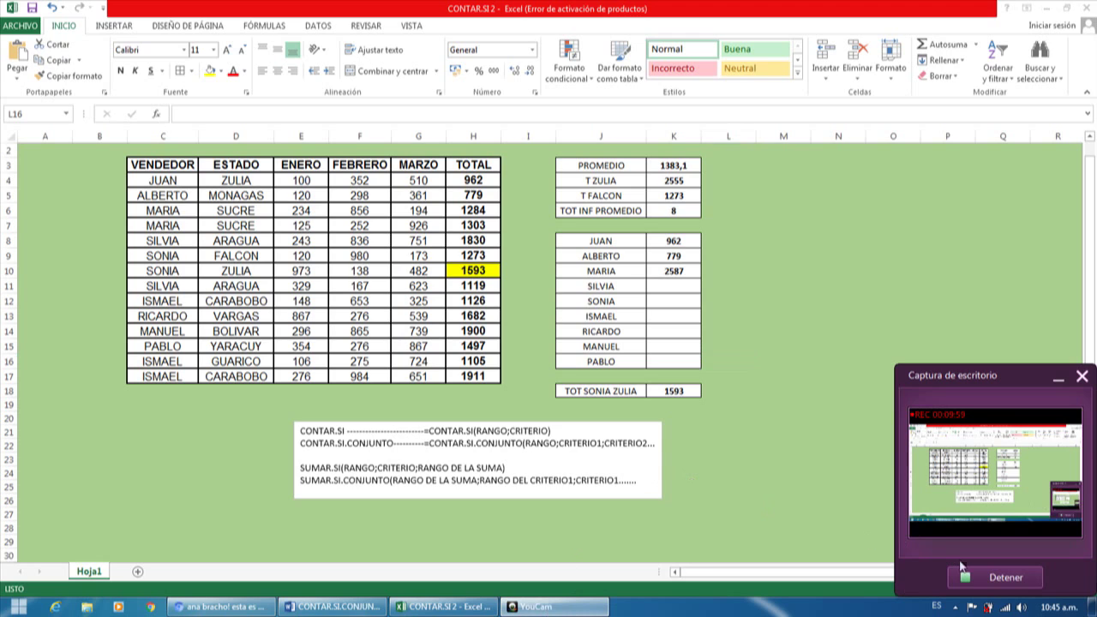